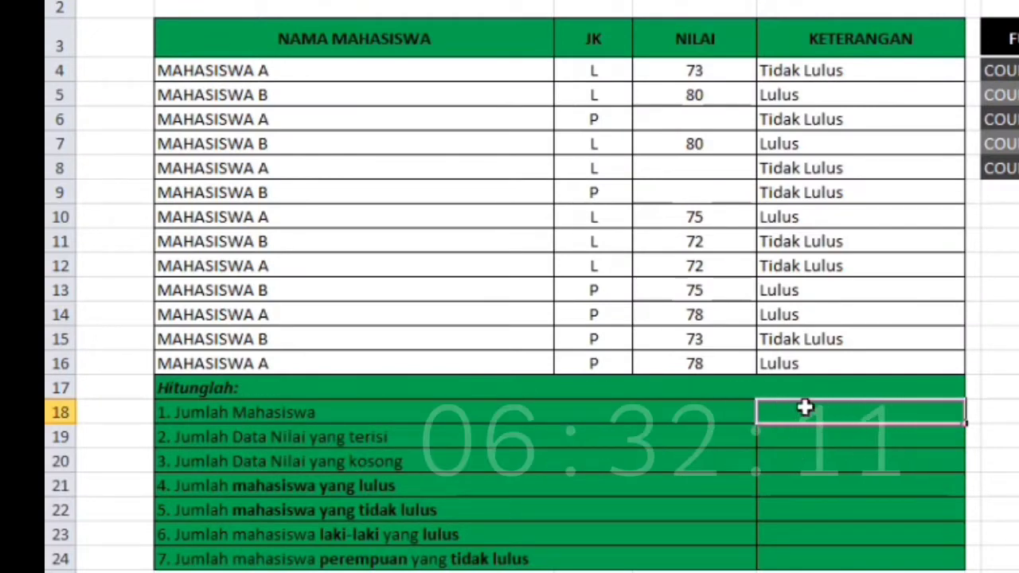
# - Enter =COUNTA(B4:B16) in the answer cell for Jumlah Mahasiswa to count the entries in the student name column
pyautogui.click(318, 40)
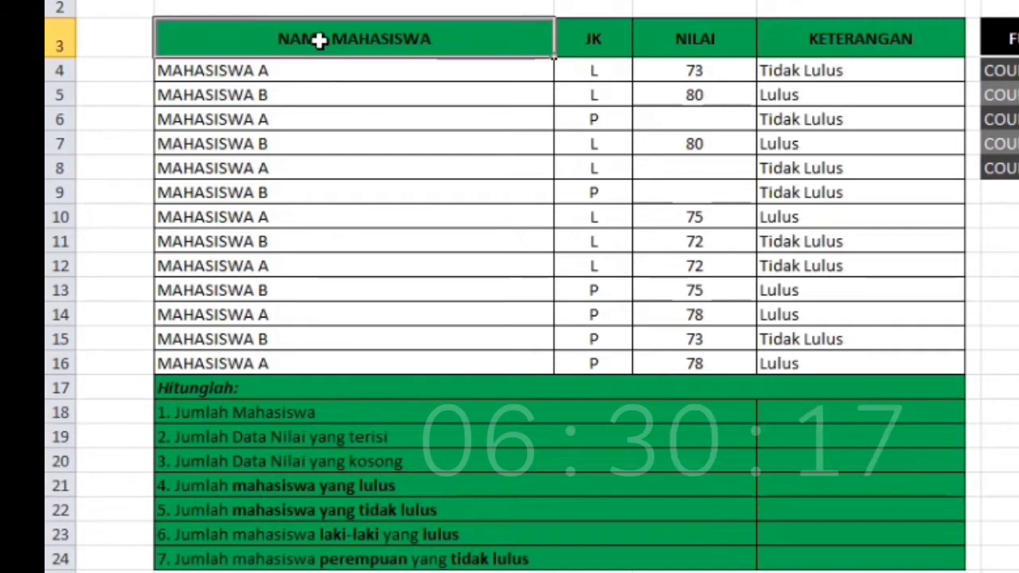
pyautogui.click(265, 72)
pyautogui.moveTo(265, 73); pyautogui.dragTo(315, 370)
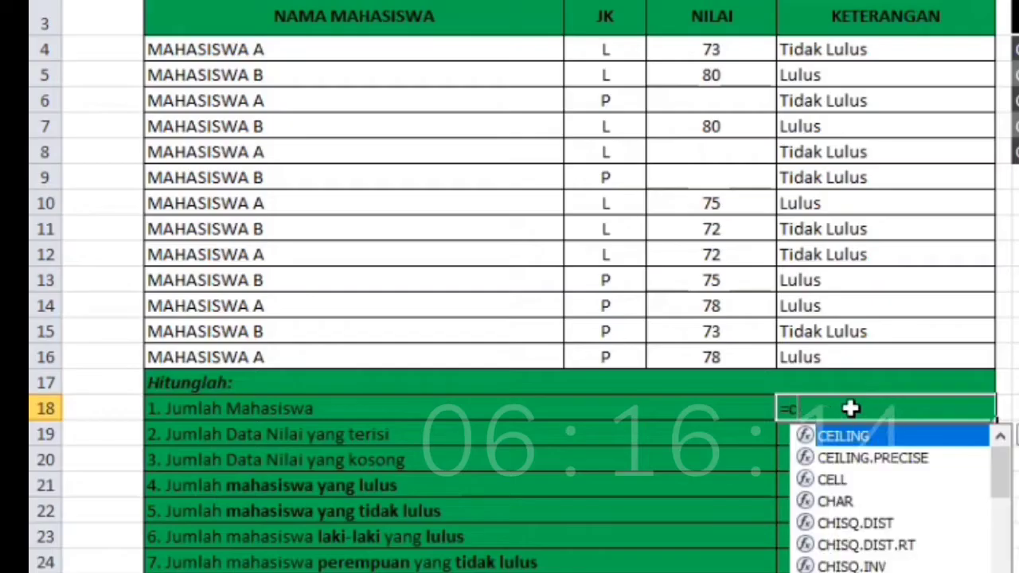
pyautogui.write('ounta(')
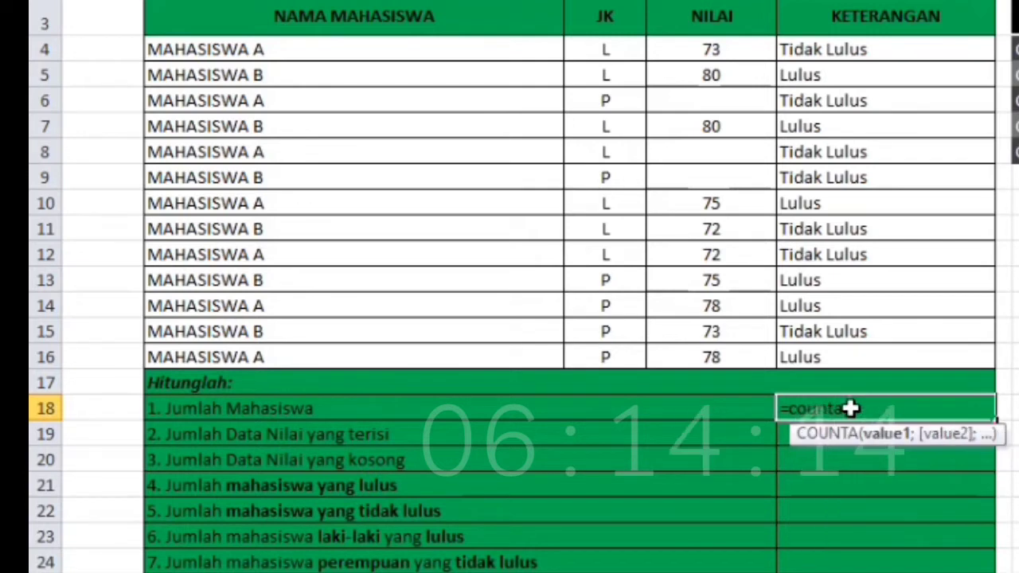
pyautogui.moveTo(237, 50); pyautogui.dragTo(257, 360)
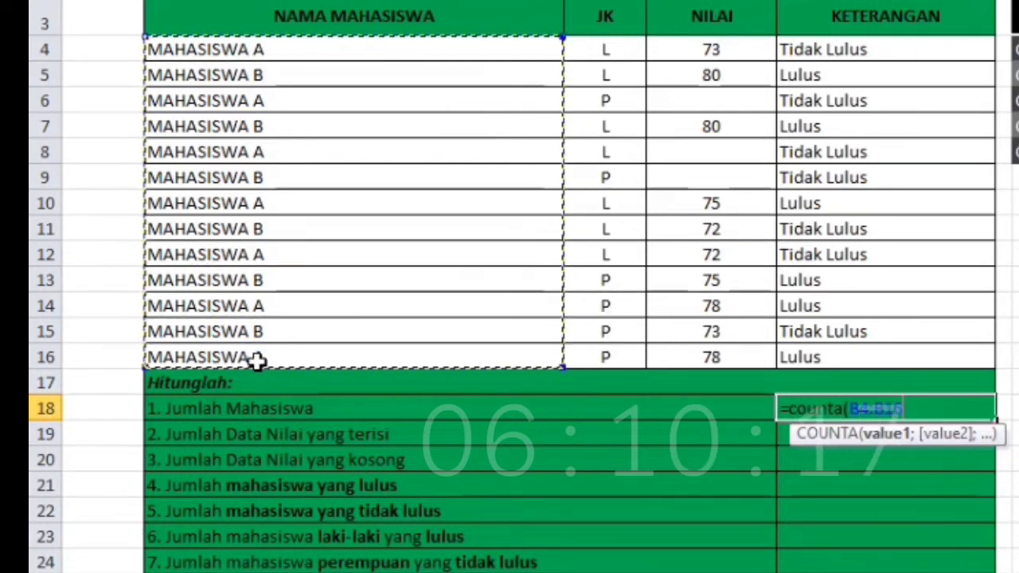
pyautogui.write(')')
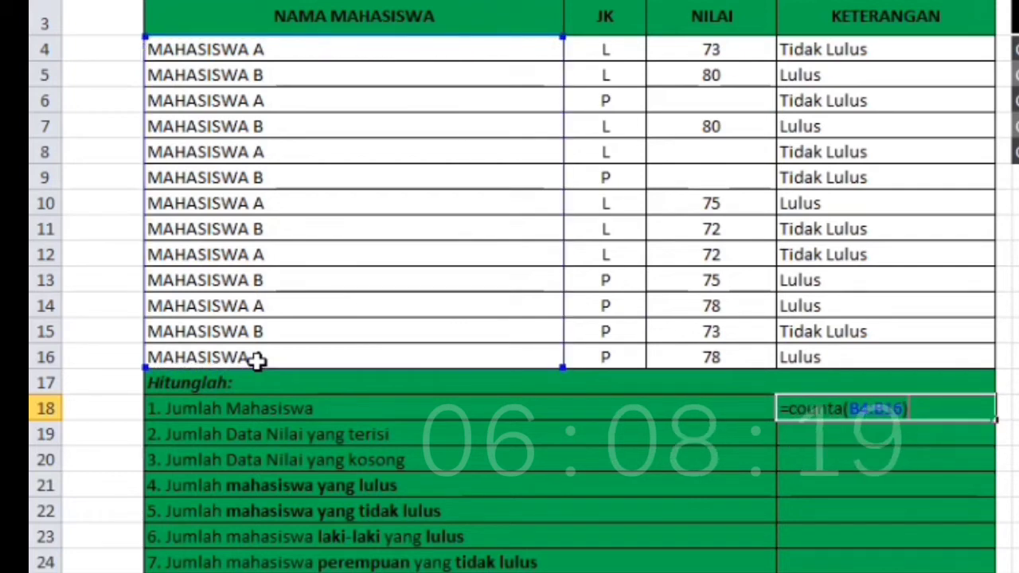
pyautogui.press('Return')
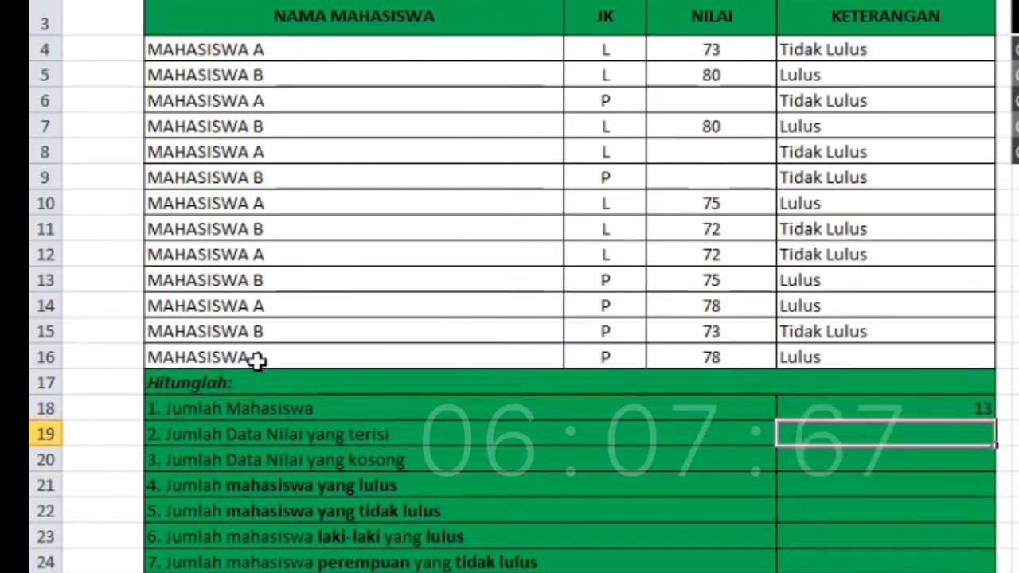
pyautogui.click(850, 406)
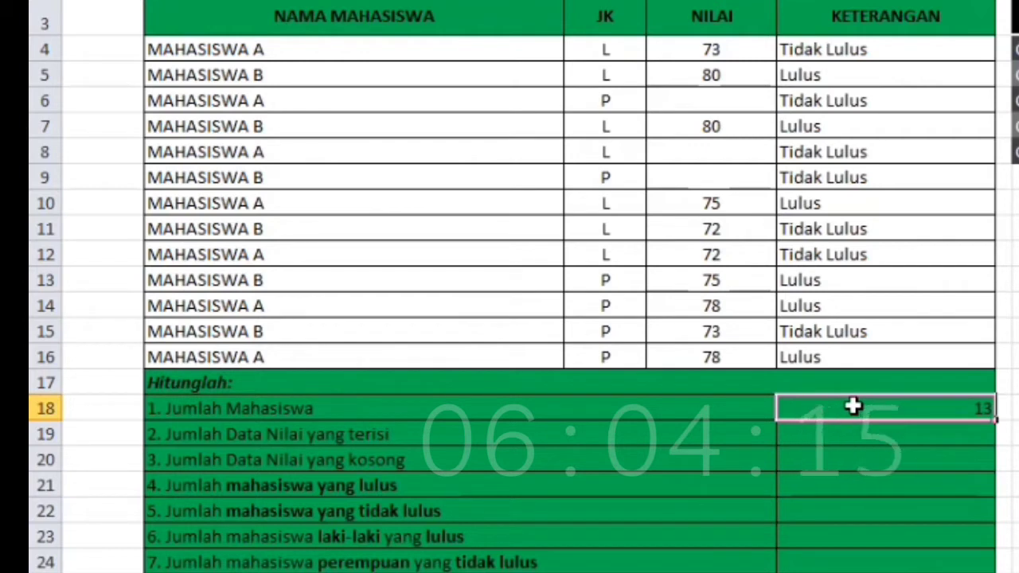
# - Try replacing the first student name in cell B4 with 80 to test the COUNTA count, and undo the replacement
pyautogui.moveTo(326, 48); pyautogui.dragTo(329, 355)
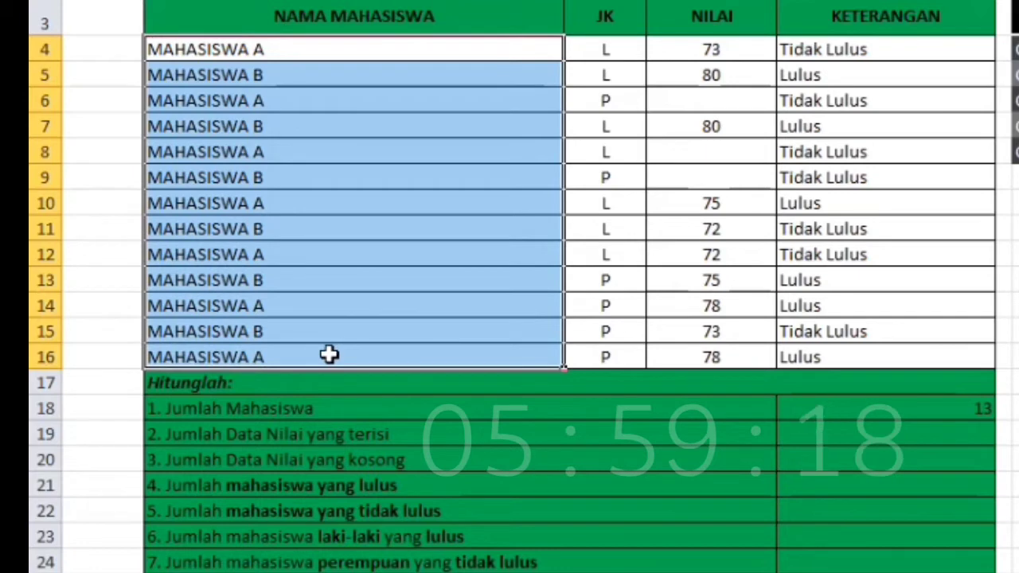
pyautogui.click(254, 49)
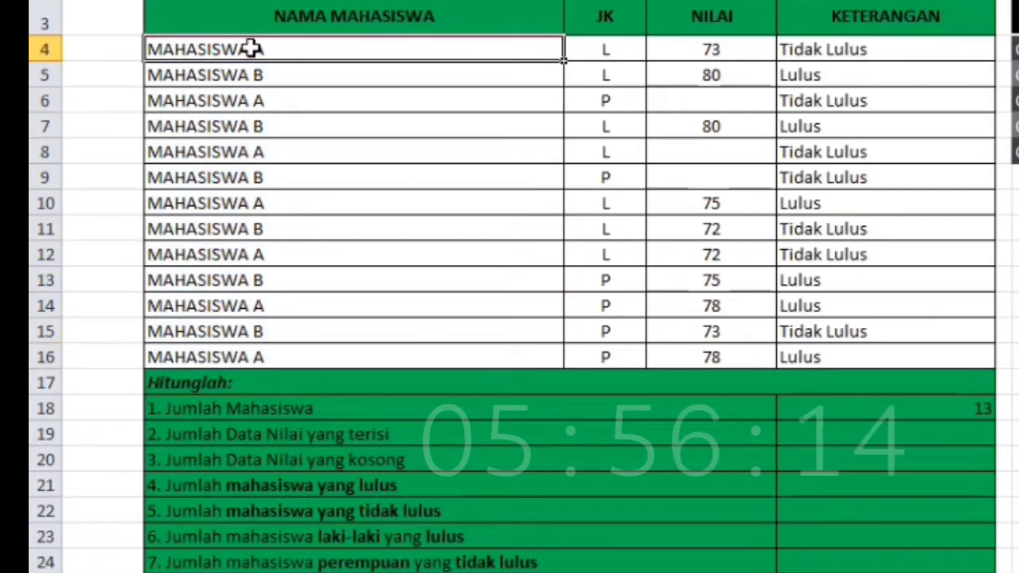
pyautogui.write('80')
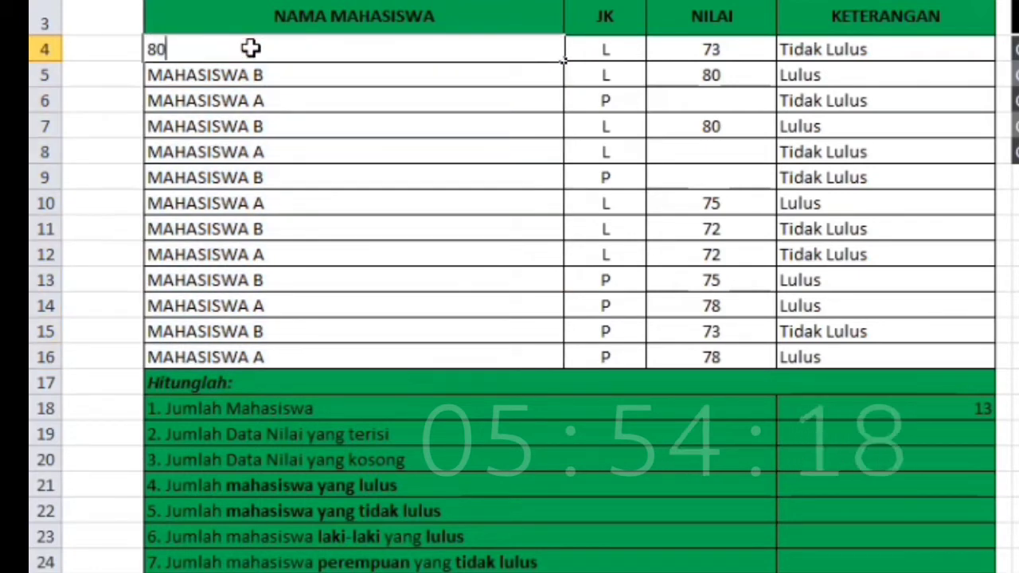
pyautogui.click(923, 460)
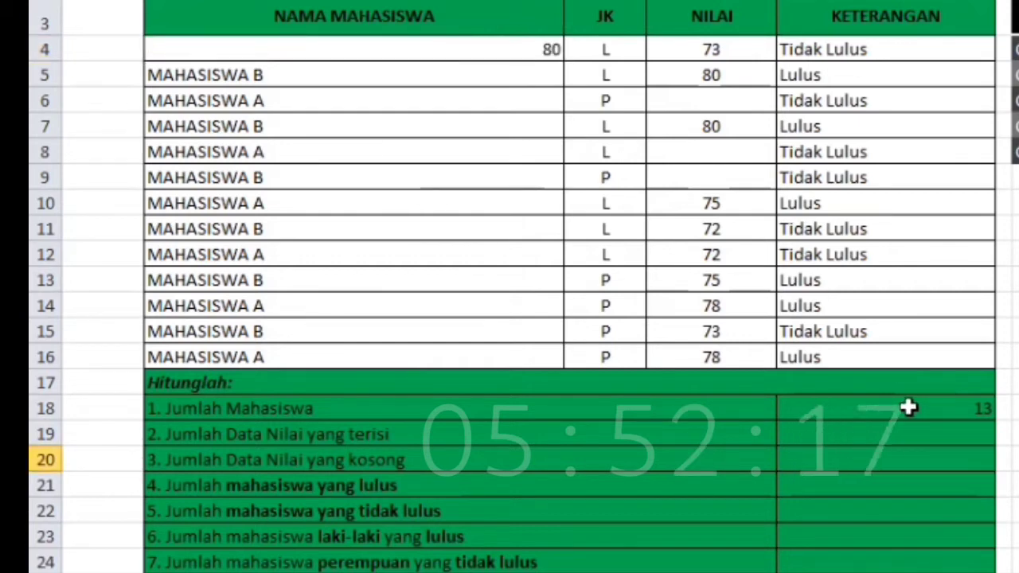
pyautogui.click(930, 410)
pyautogui.press('Return')
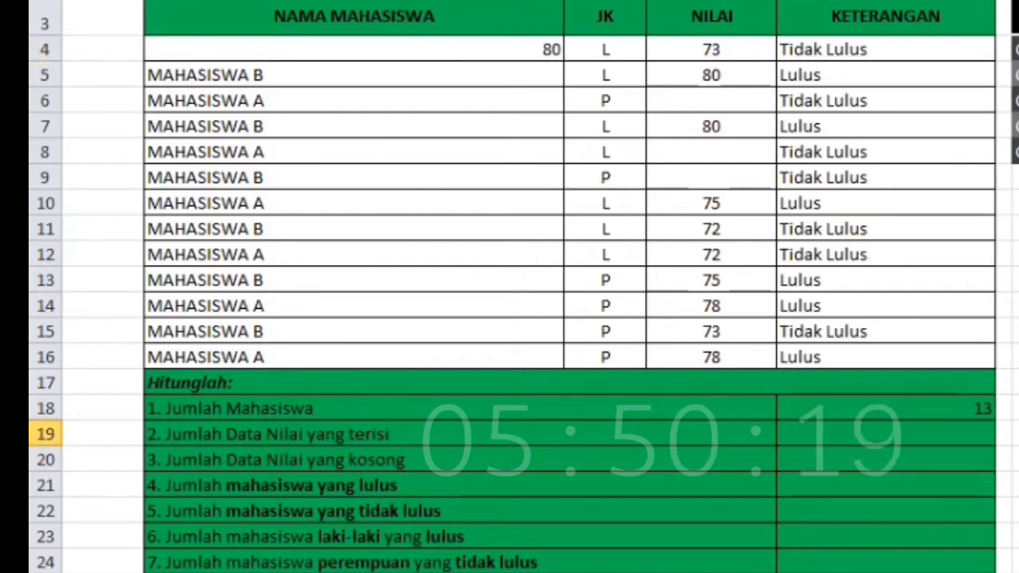
pyautogui.click(959, 403)
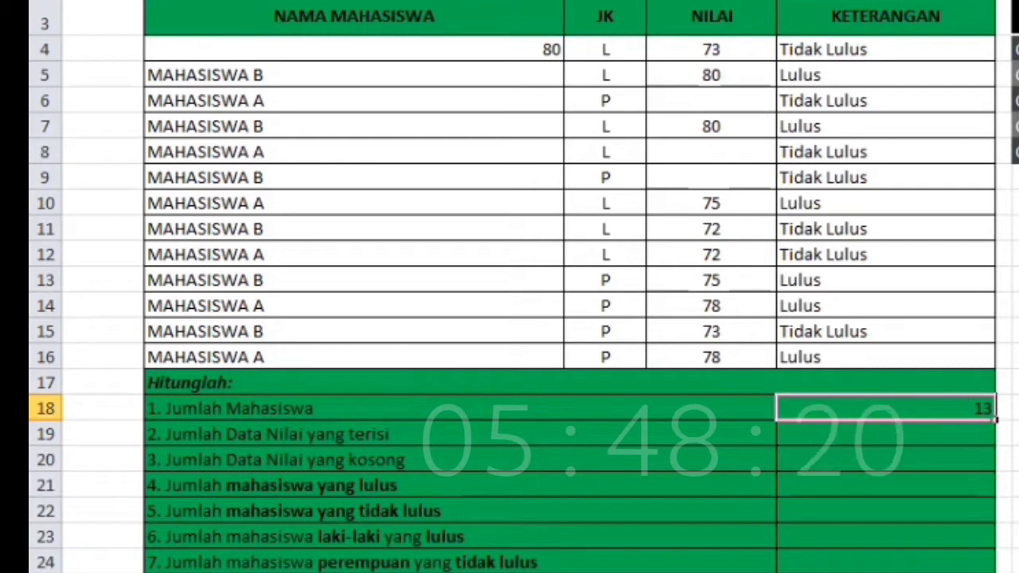
pyautogui.click(1015, 74)
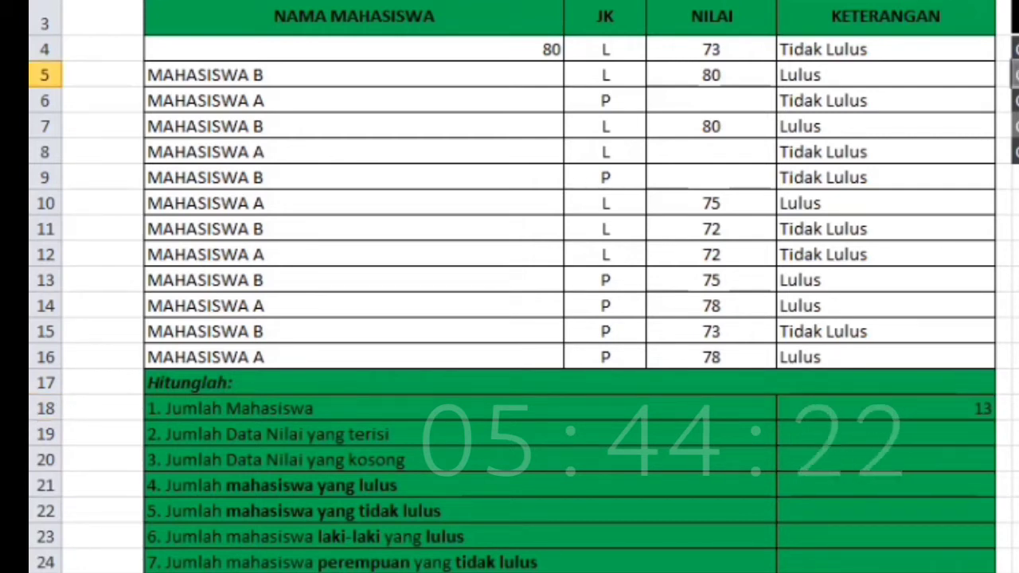
pyautogui.click(484, 46)
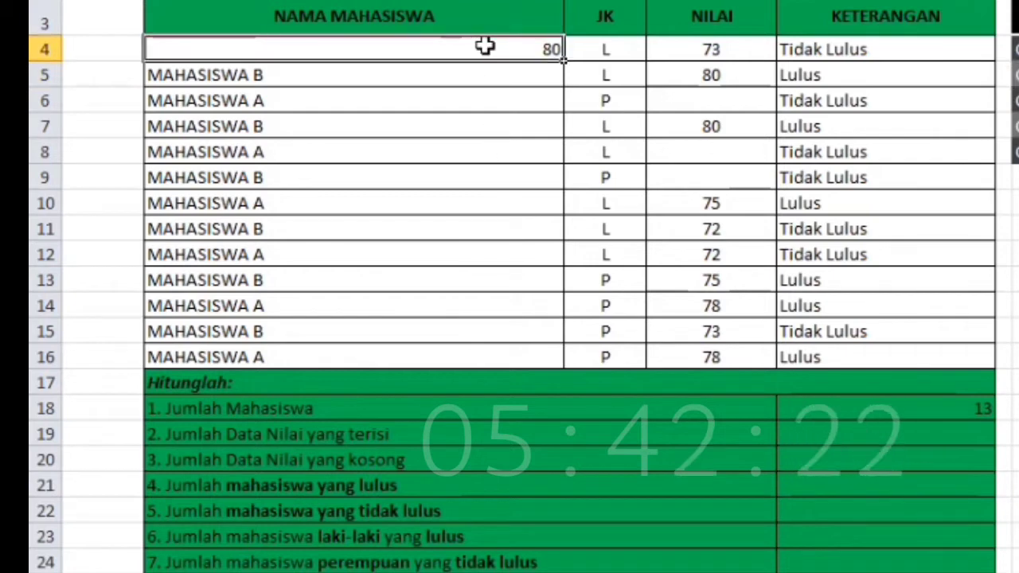
pyautogui.hotkey('ctrl', 'z')
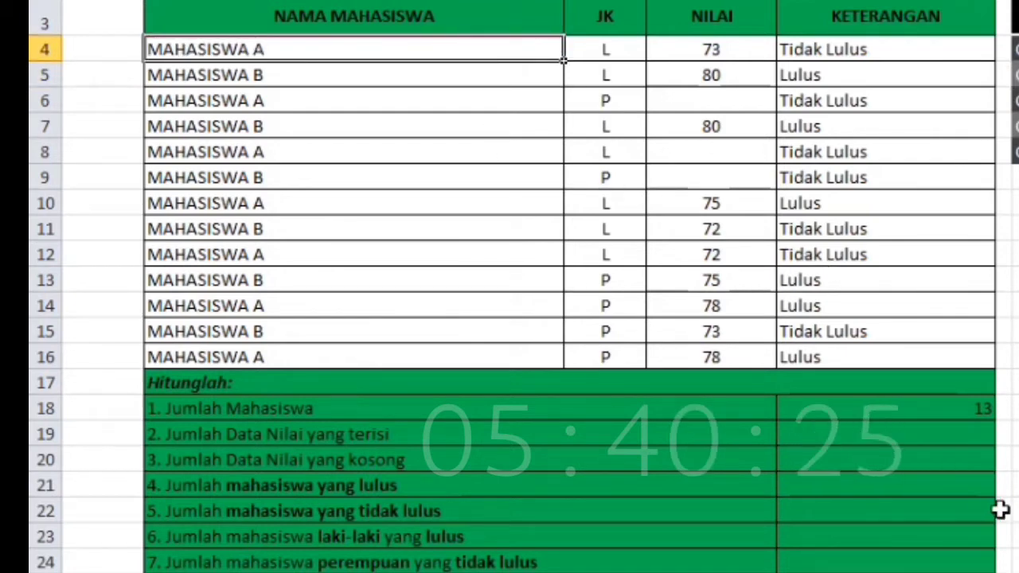
# - Enter =COUNT(D4:D16) in the answer cell for Jumlah Data Nilai yang terisi to count the filled scores
pyautogui.click(941, 439)
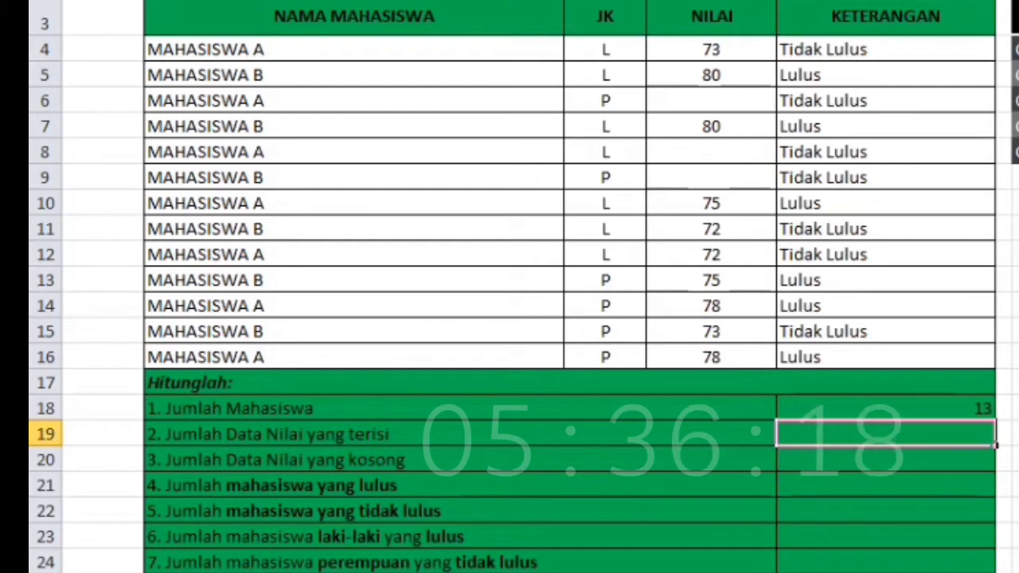
pyautogui.click(671, 53)
pyautogui.moveTo(670, 54); pyautogui.dragTo(730, 357)
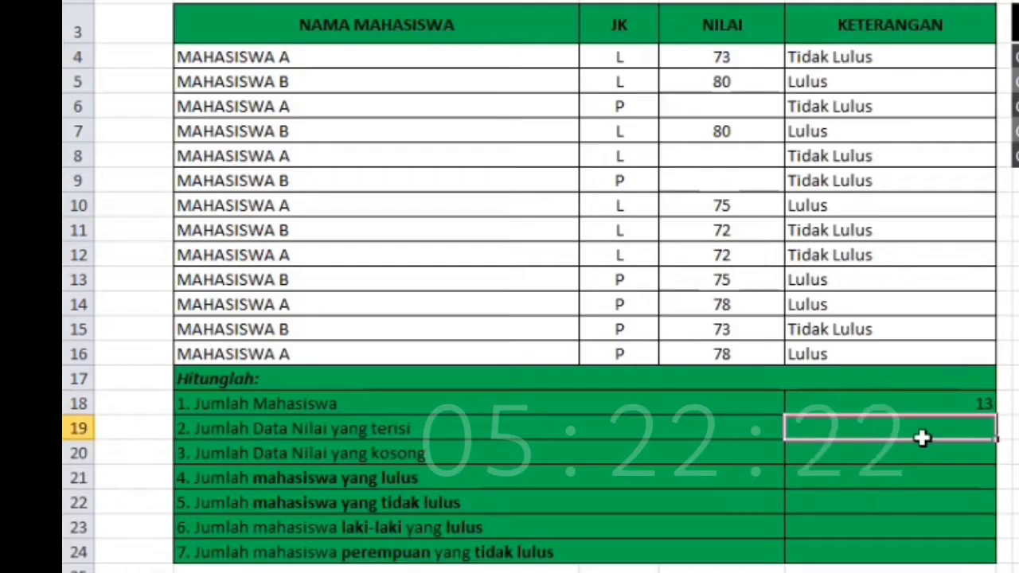
pyautogui.write('c')
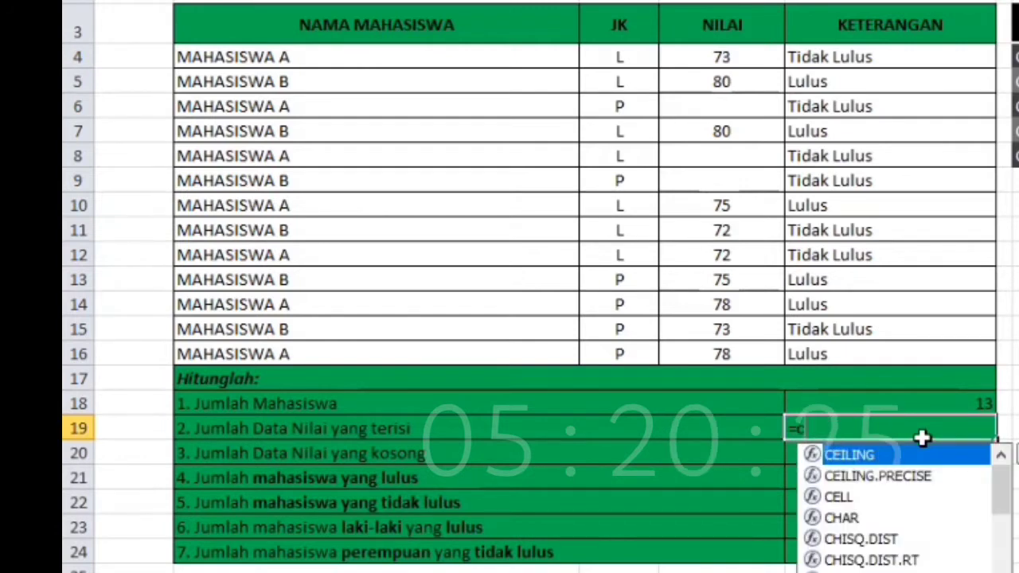
pyautogui.write('ount(')
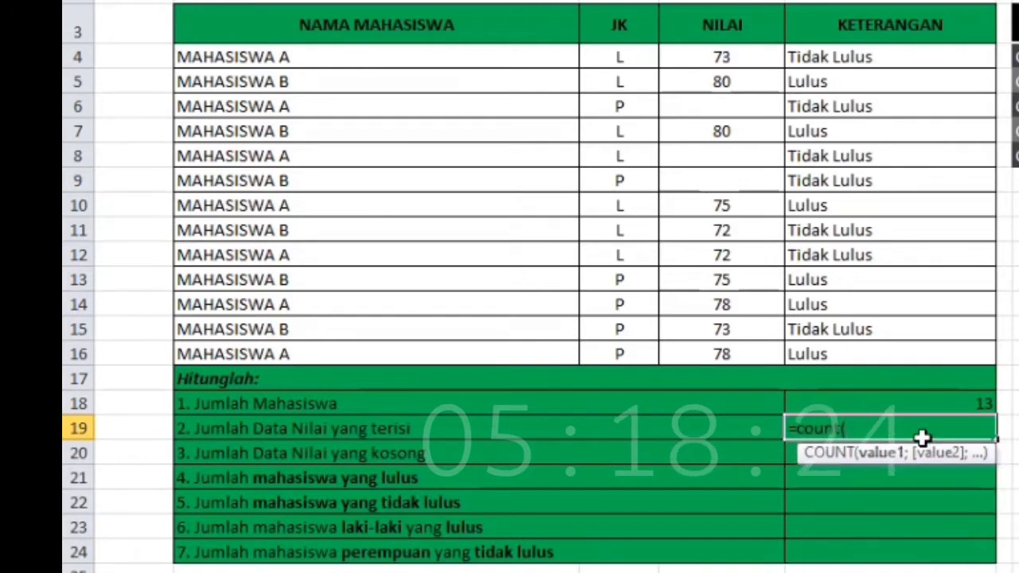
pyautogui.moveTo(729, 56); pyautogui.dragTo(726, 353)
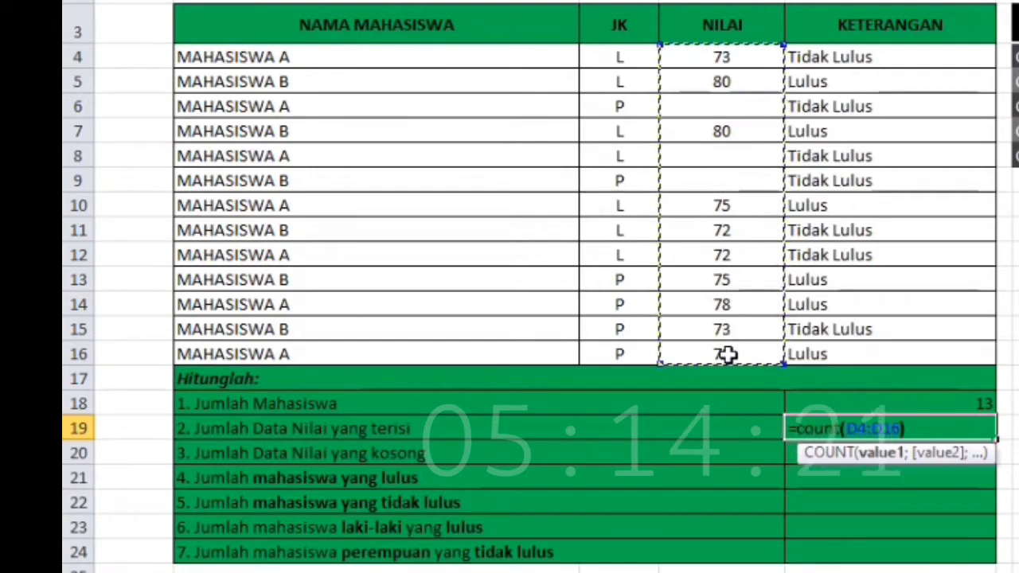
pyautogui.write(')')
pyautogui.press('Return')
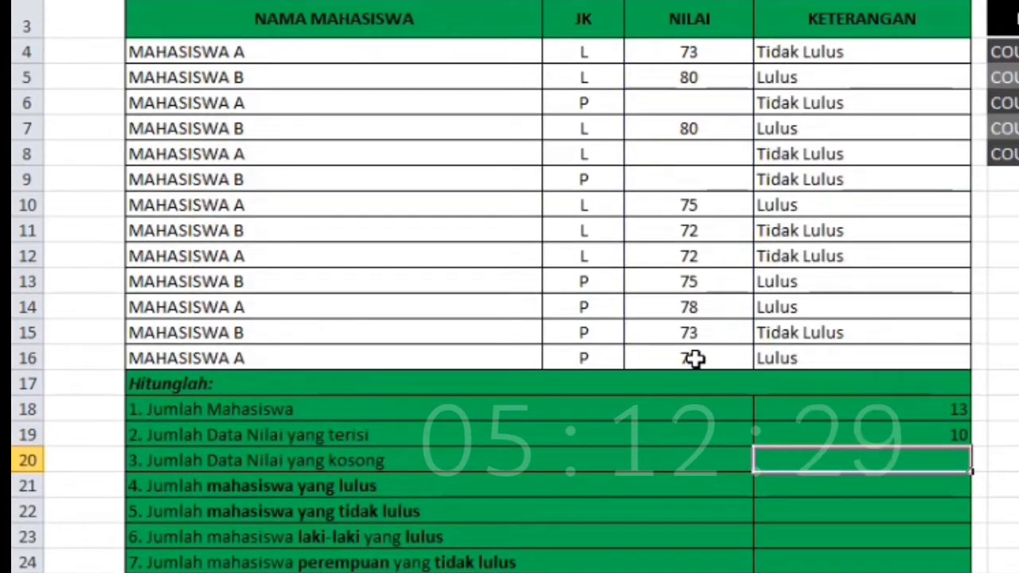
pyautogui.click(871, 433)
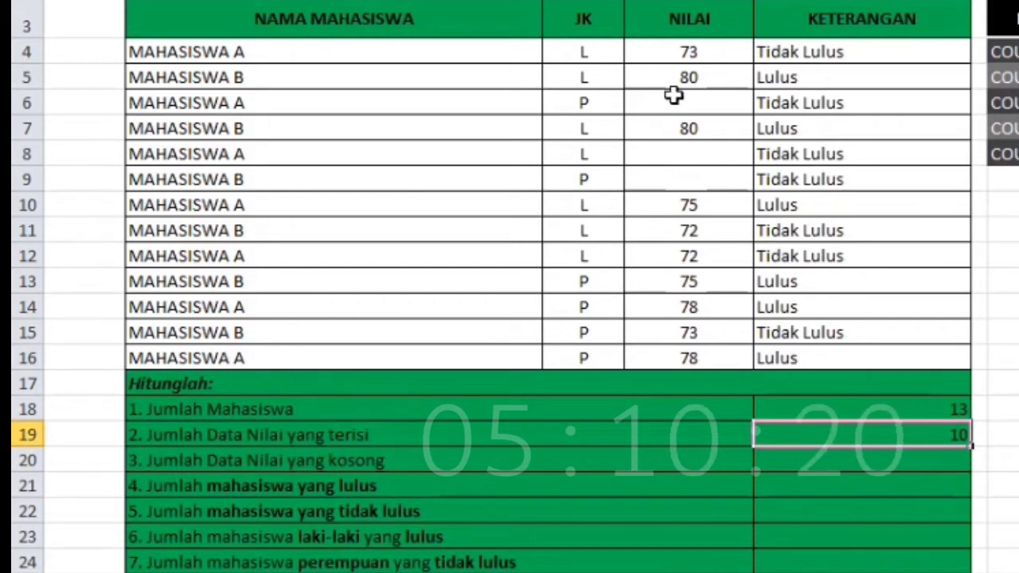
# - Try filling the empty score in row 6 with 70 to test the COUNT formula, and undo the entry
pyautogui.moveTo(671, 51); pyautogui.dragTo(686, 352)
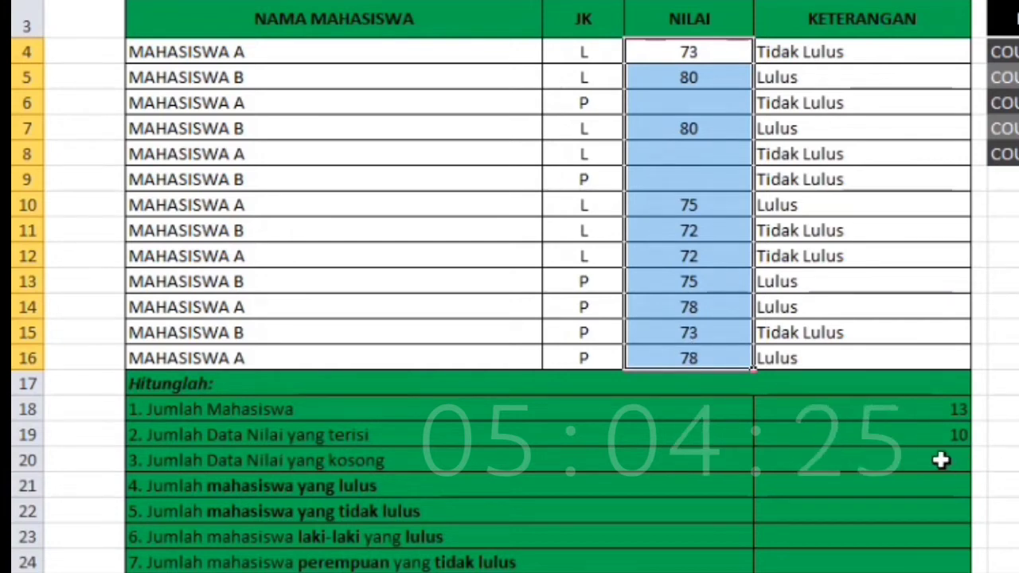
pyautogui.click(685, 97)
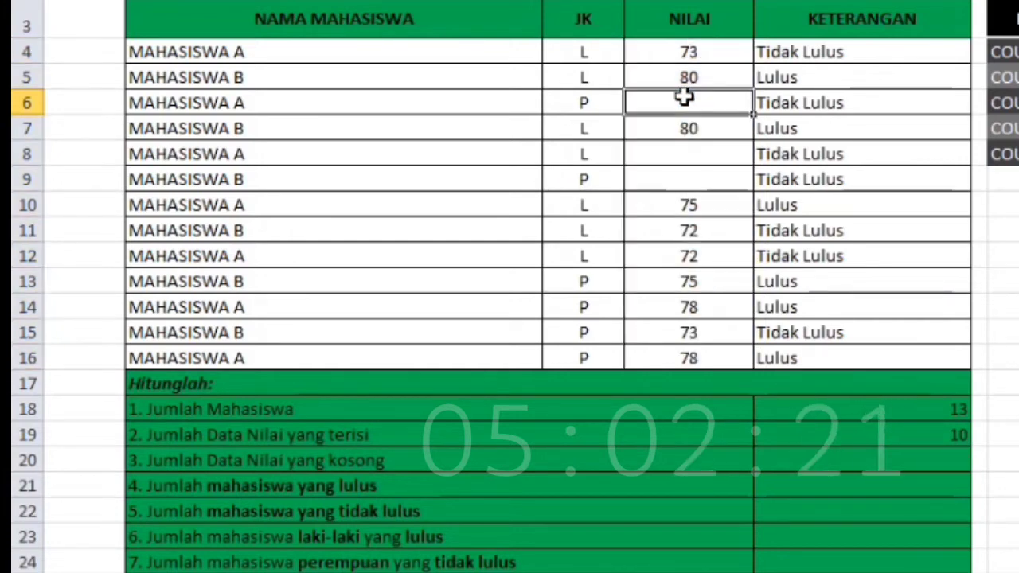
pyautogui.write('70')
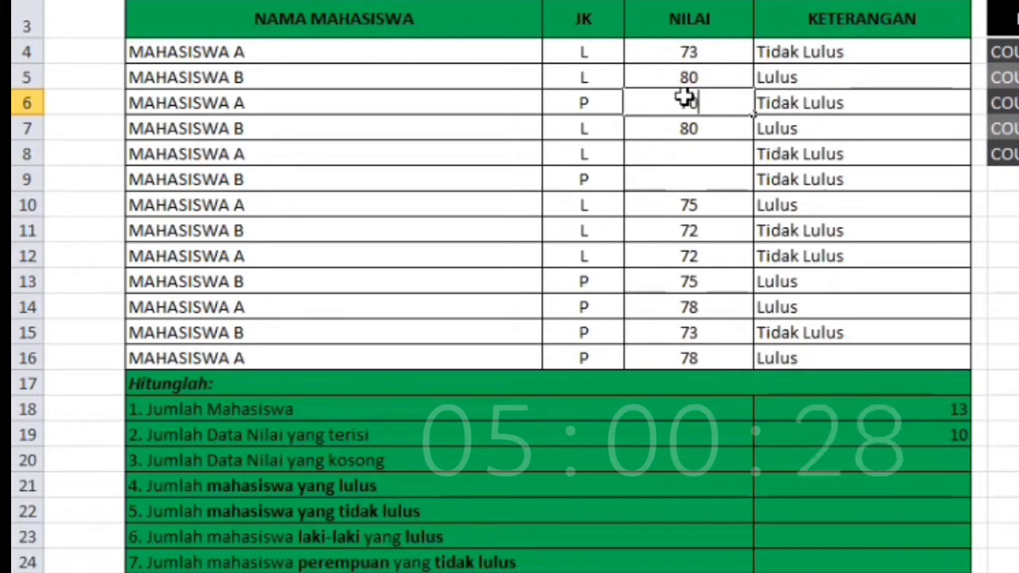
pyautogui.click(859, 460)
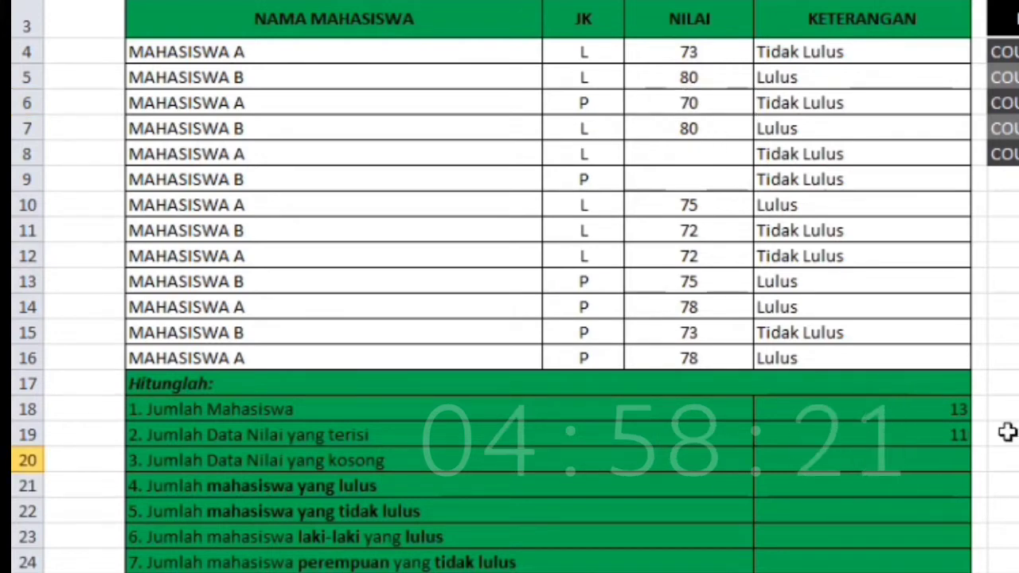
pyautogui.click(938, 439)
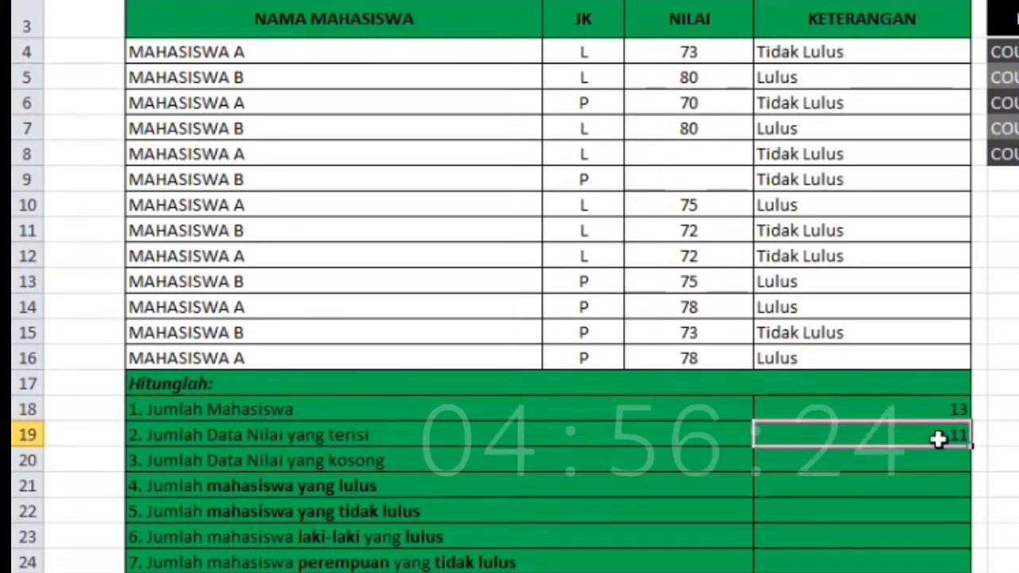
pyautogui.hotkey('ctrl', 'z')
pyautogui.click(1017, 409)
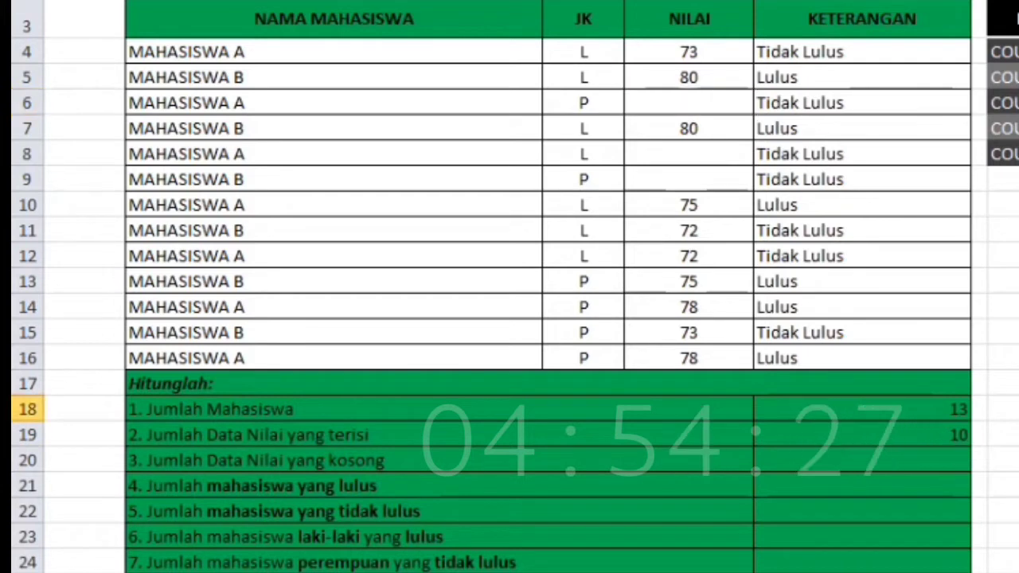
# - Try clearing the score in row 11 to test the COUNT formula, and undo the deletion
pyautogui.click(673, 226)
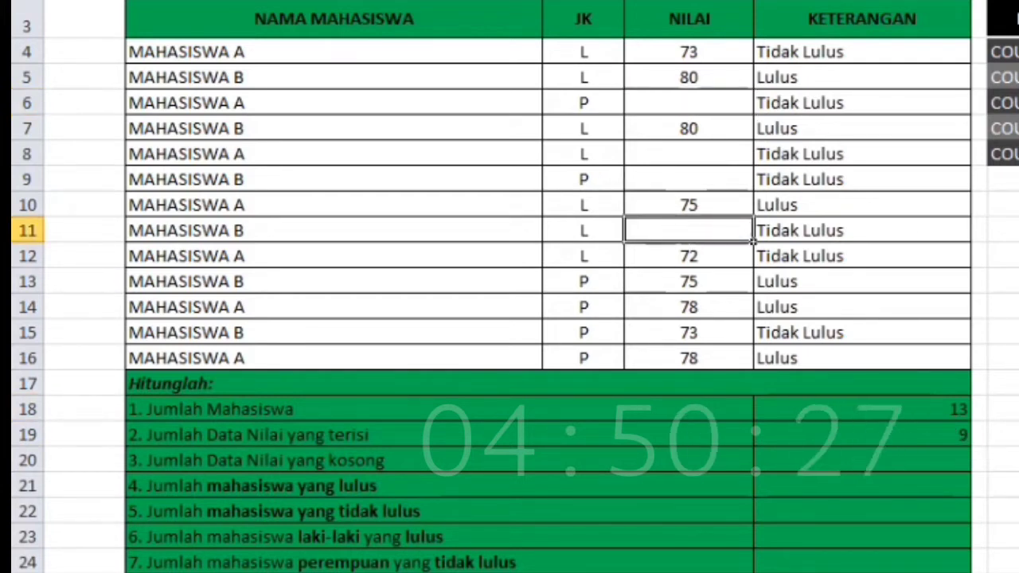
pyautogui.click(1018, 359)
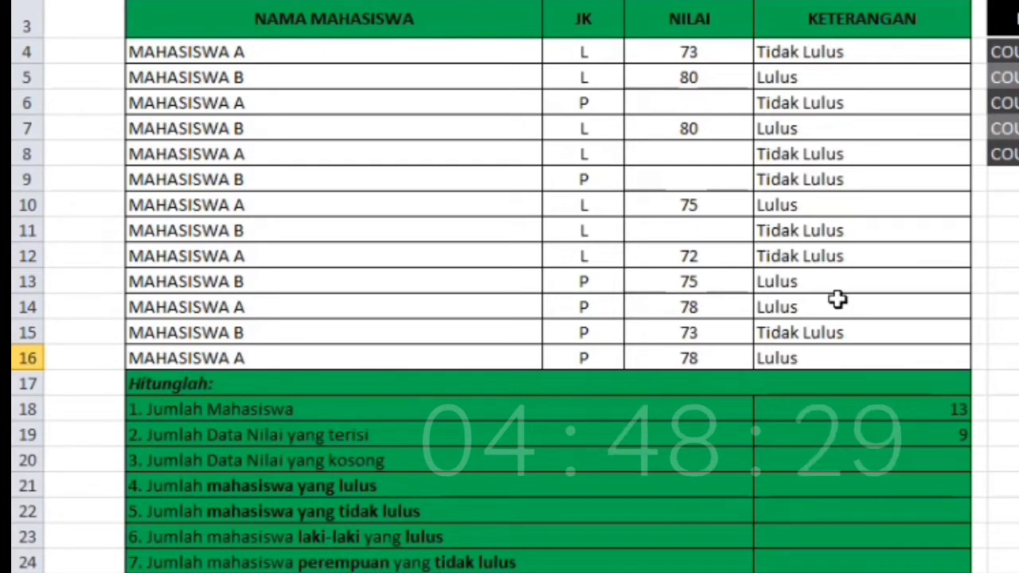
pyautogui.click(673, 237)
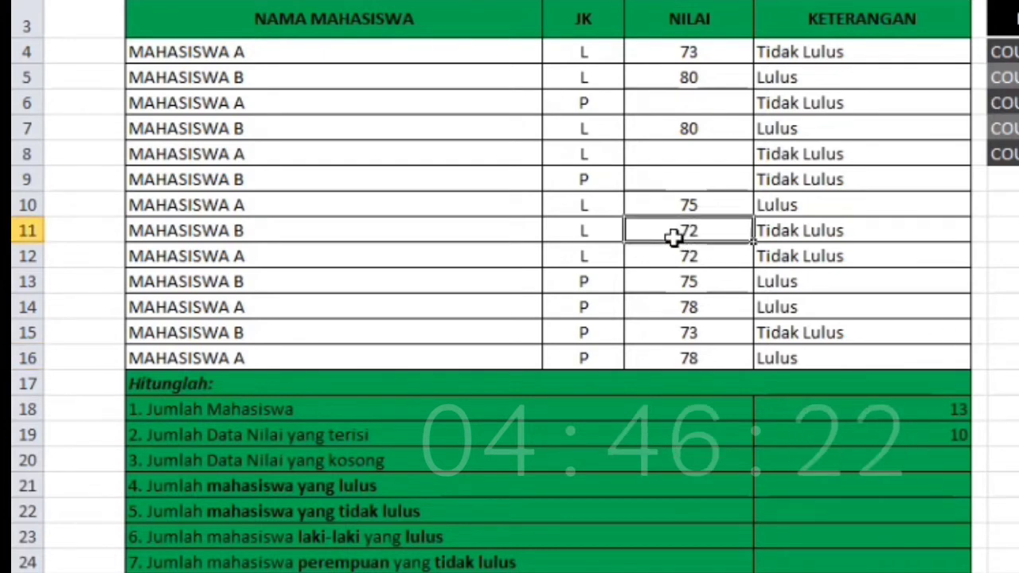
# - Enter =COUNTBLANK(D4:D16) in the answer cell for Jumlah Data Nilai yang kosong to count the empty scores
pyautogui.click(878, 460)
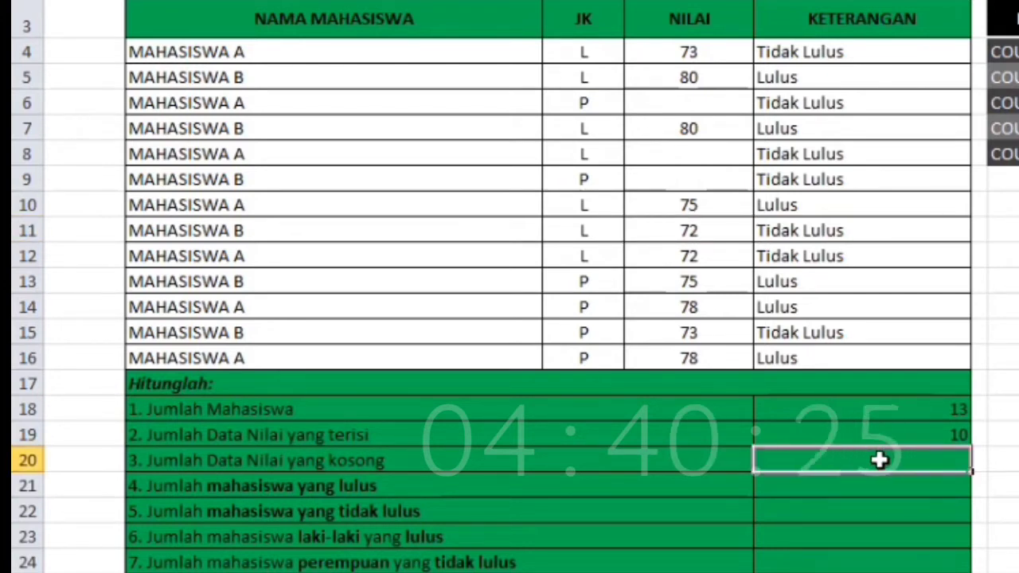
pyautogui.moveTo(681, 46); pyautogui.dragTo(692, 353)
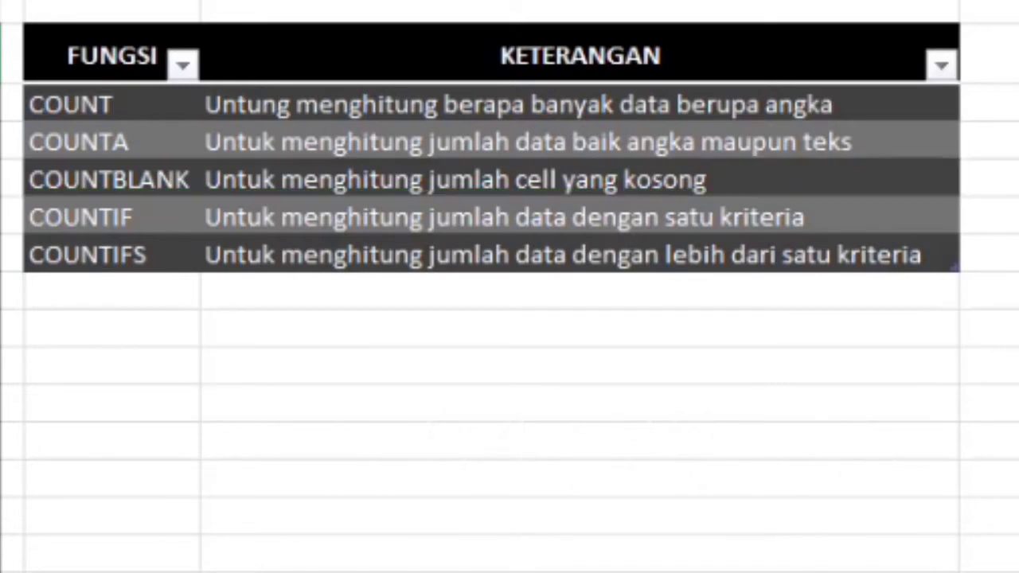
pyautogui.write('=countb')
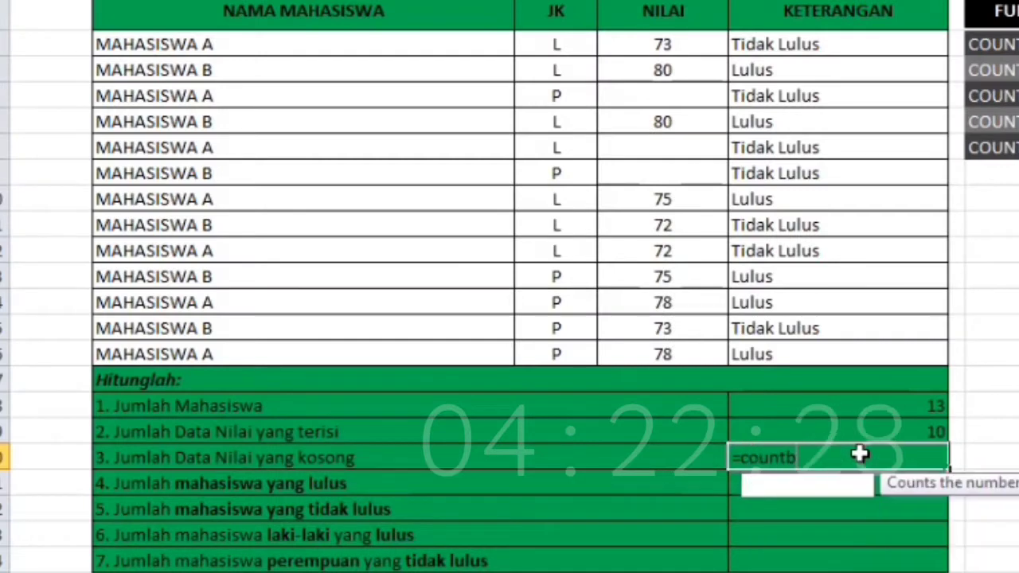
pyautogui.write('lank')
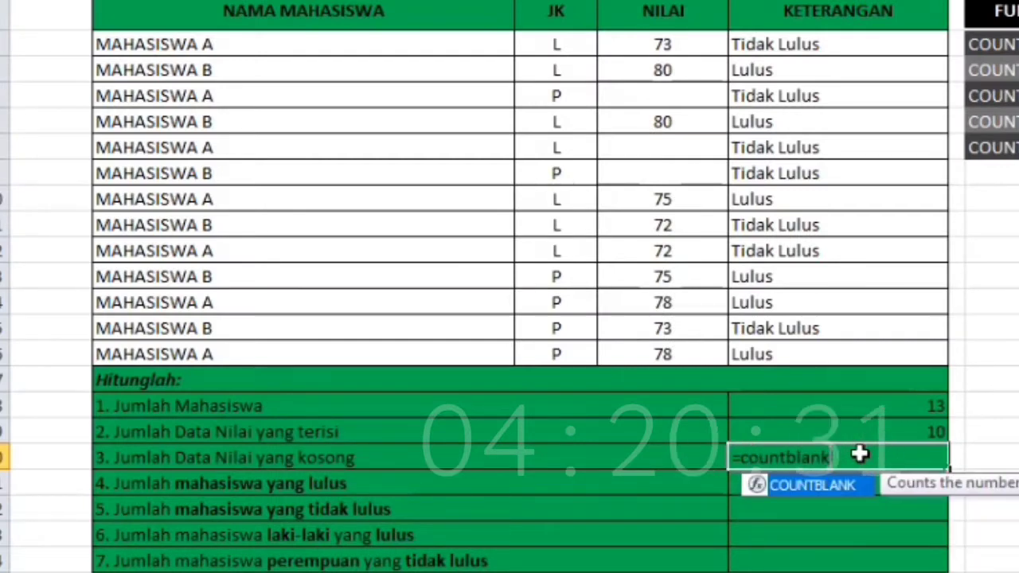
pyautogui.write('(')
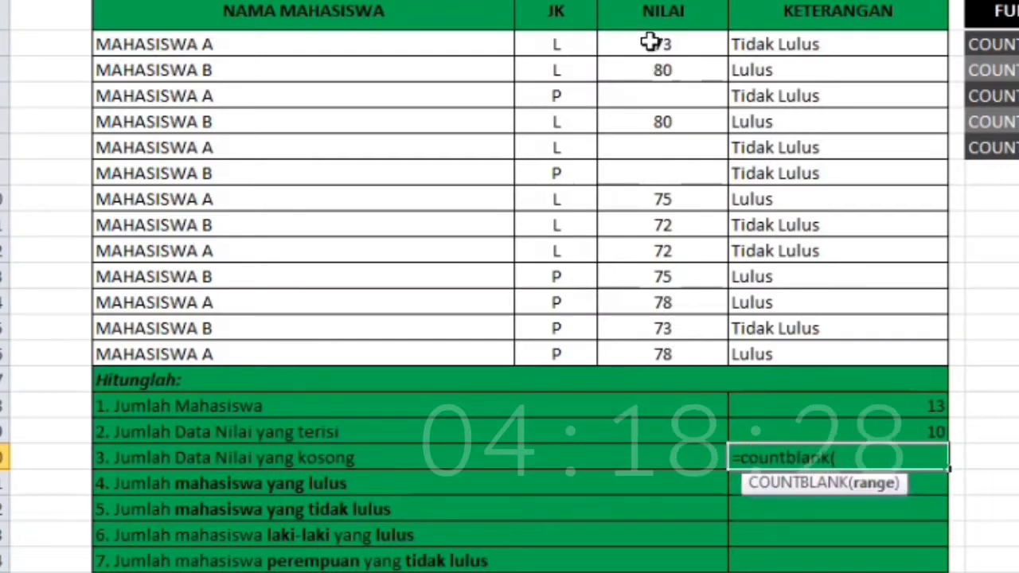
pyautogui.moveTo(651, 43); pyautogui.dragTo(662, 350)
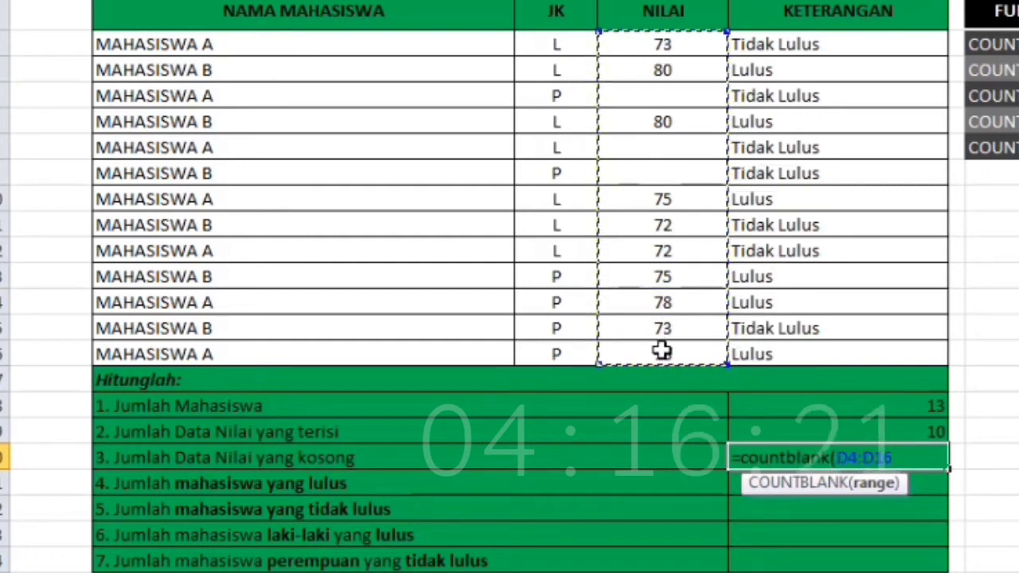
pyautogui.press('Return')
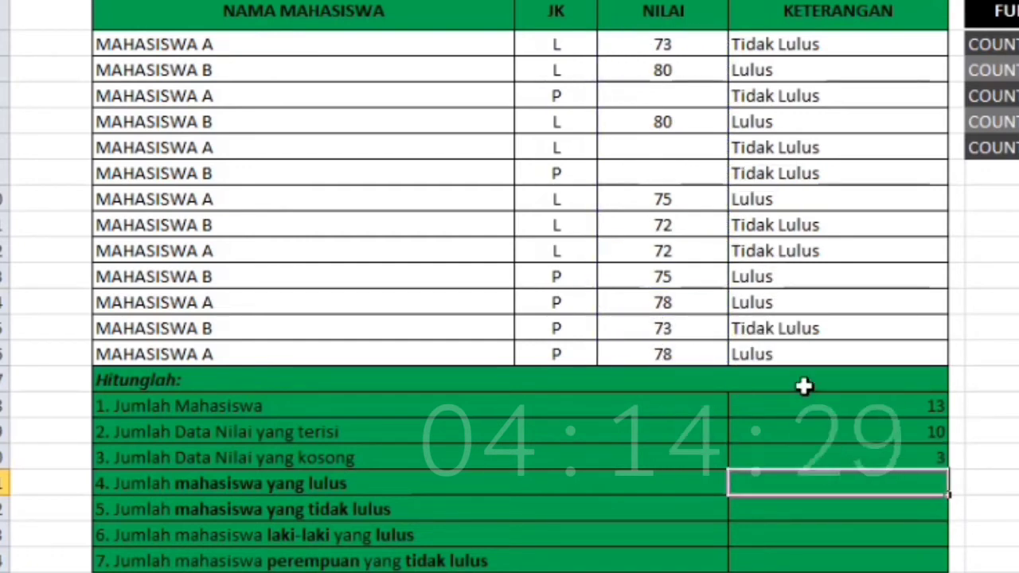
pyautogui.click(850, 461)
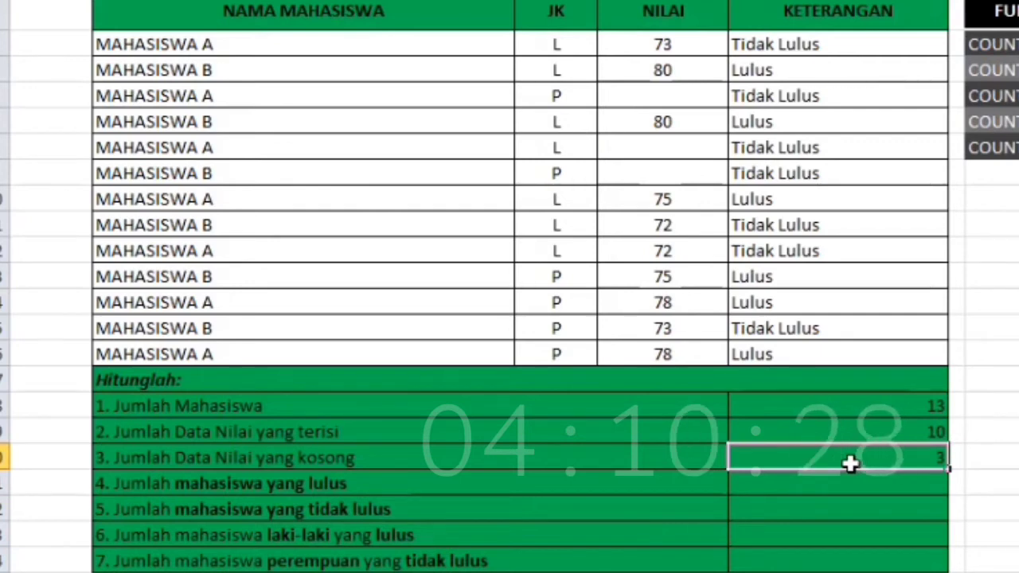
# - Try filling the empty score in row 6 with 90 to test the COUNTBLANK formula, and undo the entry
pyautogui.click(667, 107)
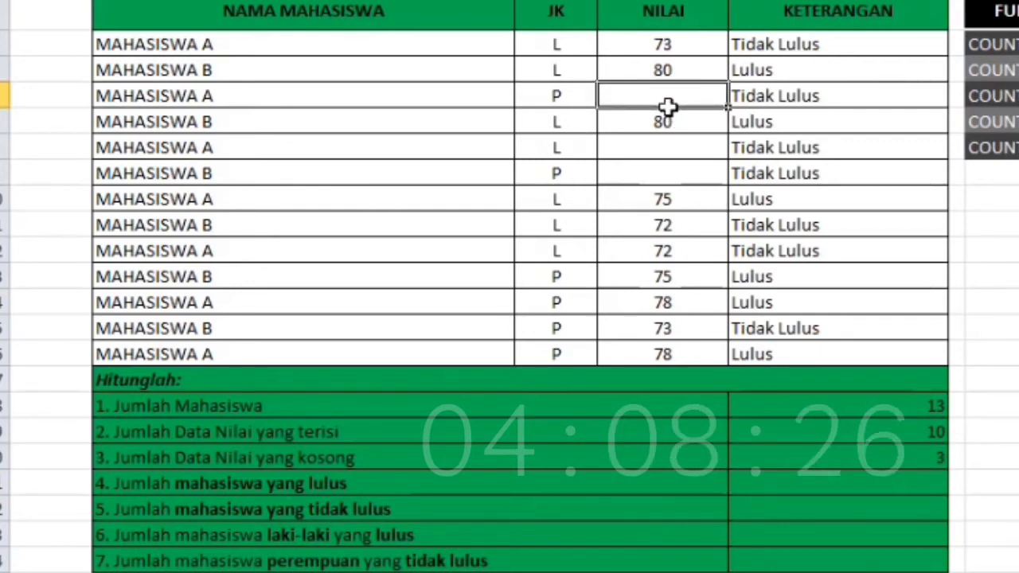
pyautogui.write('90')
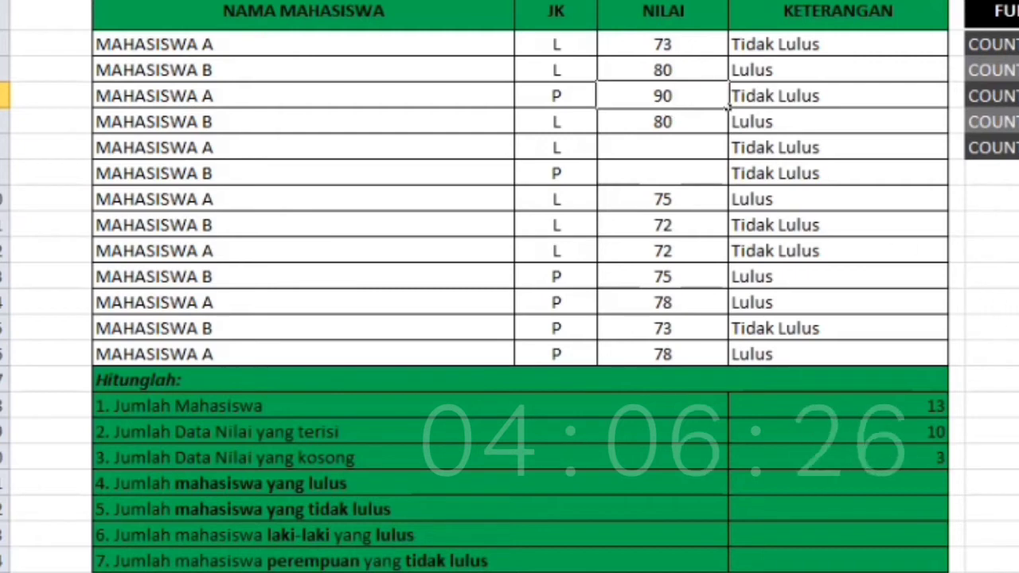
pyautogui.click(994, 354)
pyautogui.click(912, 459)
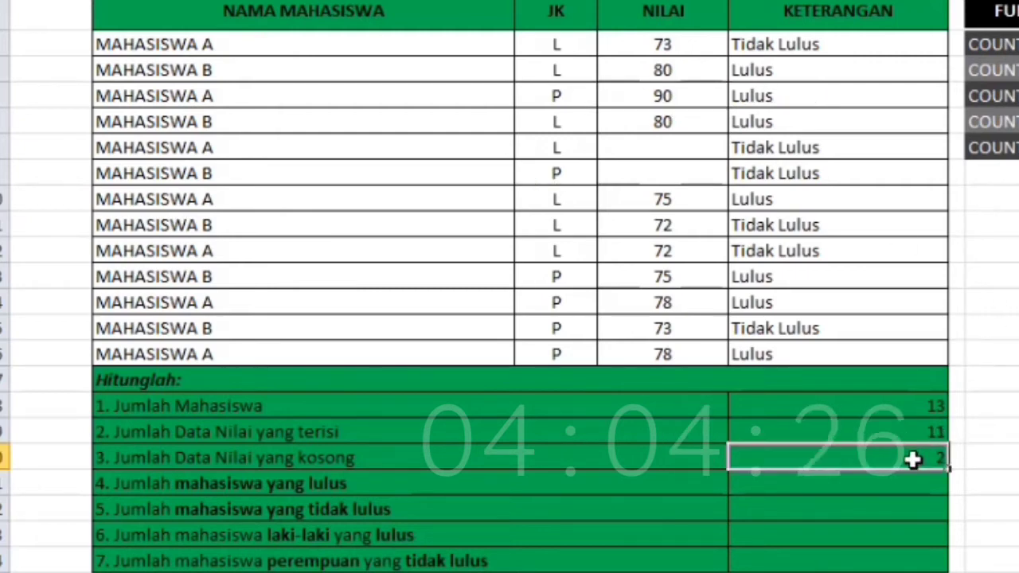
pyautogui.hotkey('ctrl', 'z')
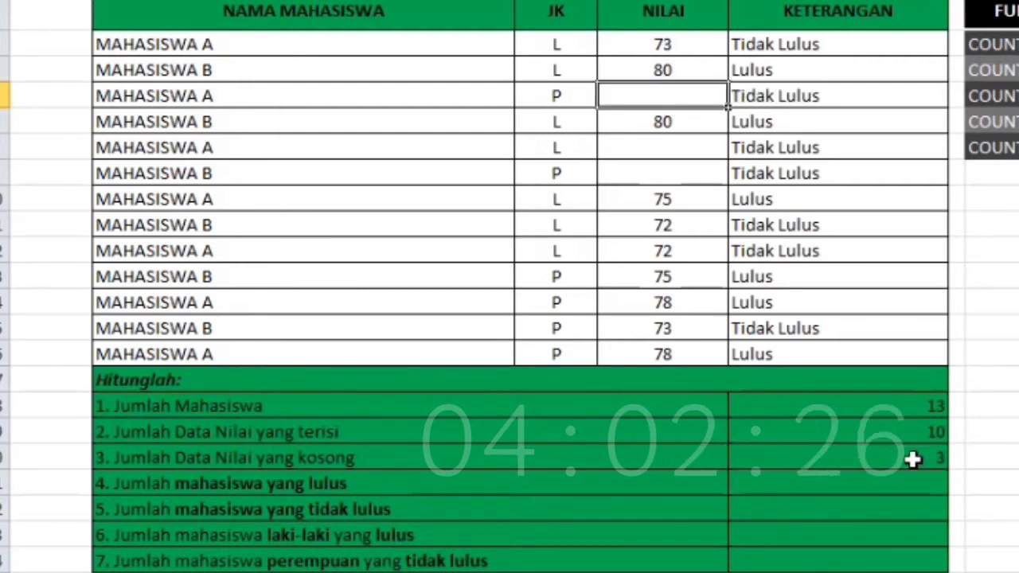
pyautogui.click(897, 481)
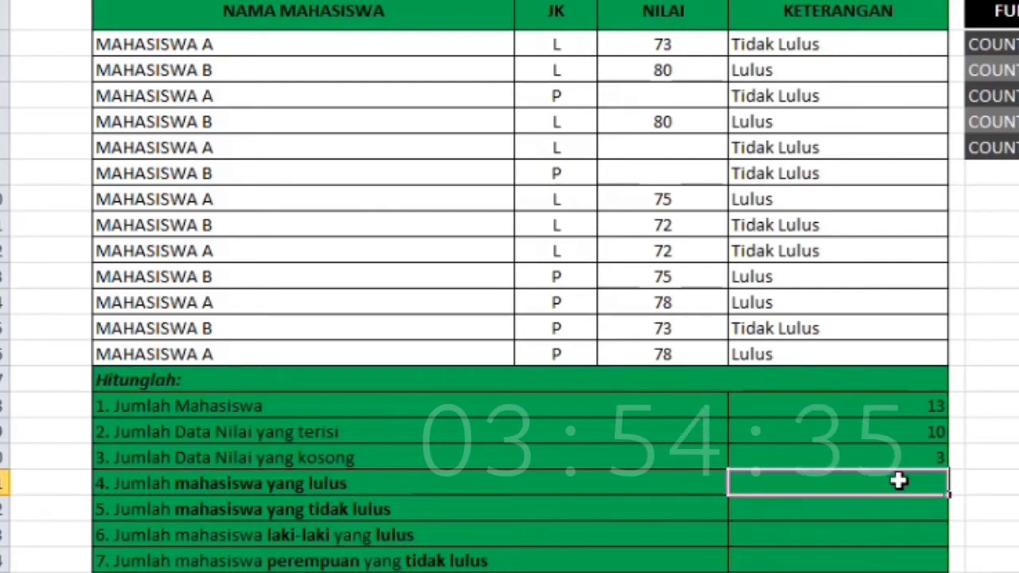
pyautogui.moveTo(196, 42); pyautogui.dragTo(195, 350)
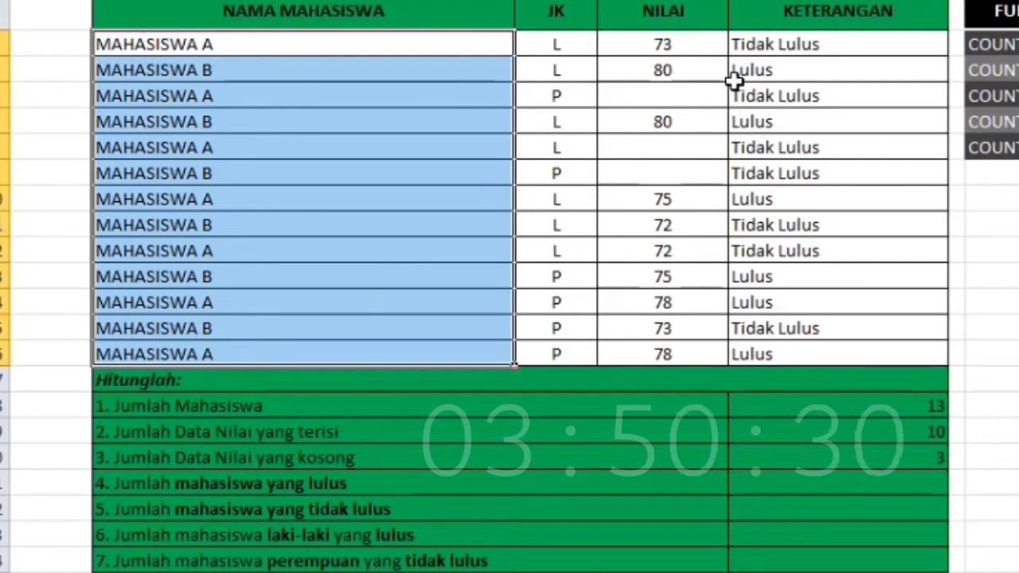
pyautogui.click(768, 48)
pyautogui.moveTo(756, 62); pyautogui.dragTo(771, 354)
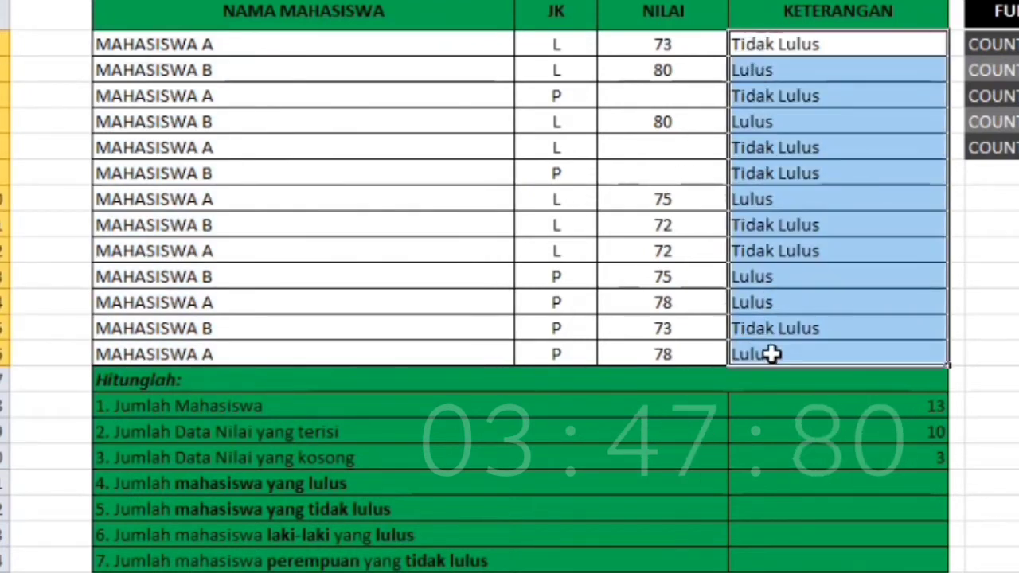
pyautogui.click(852, 481)
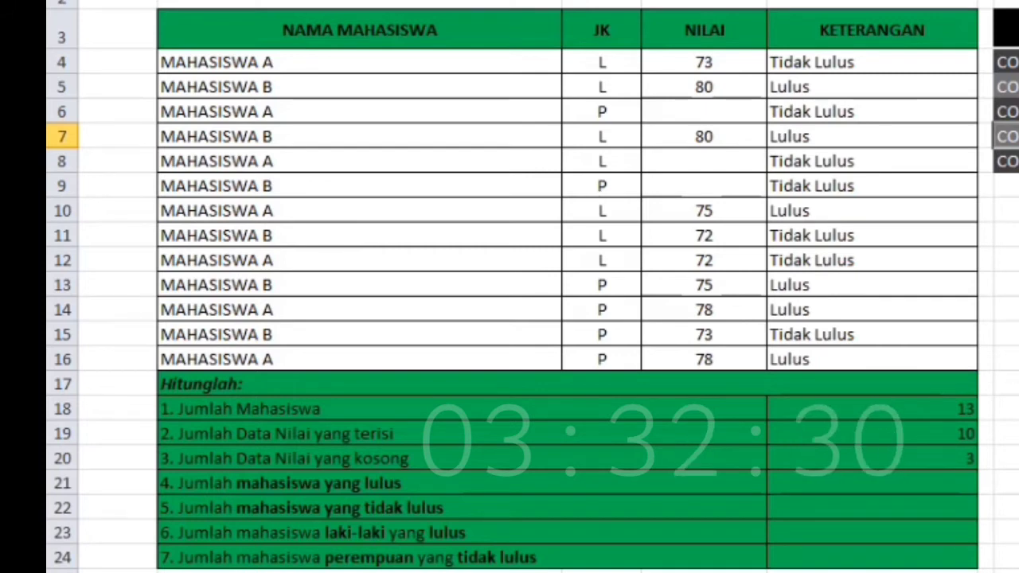
# - Enter =COUNTIF(E4:E16;"Lulus") in the answer cell for Jumlah mahasiswa yang lulus to count the passing students
pyautogui.click(939, 480)
pyautogui.write('=coo')
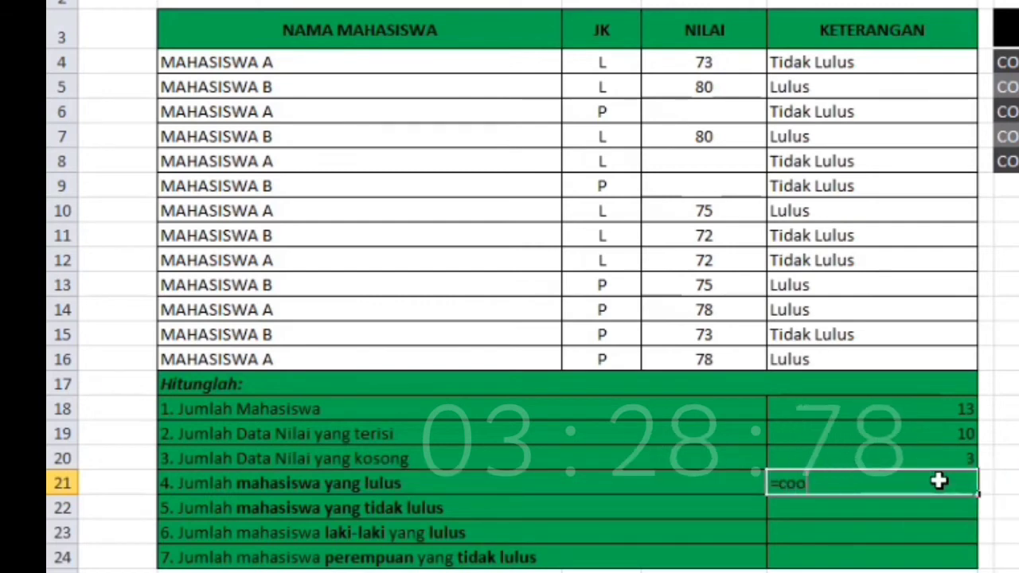
pyautogui.press('BackSpace')
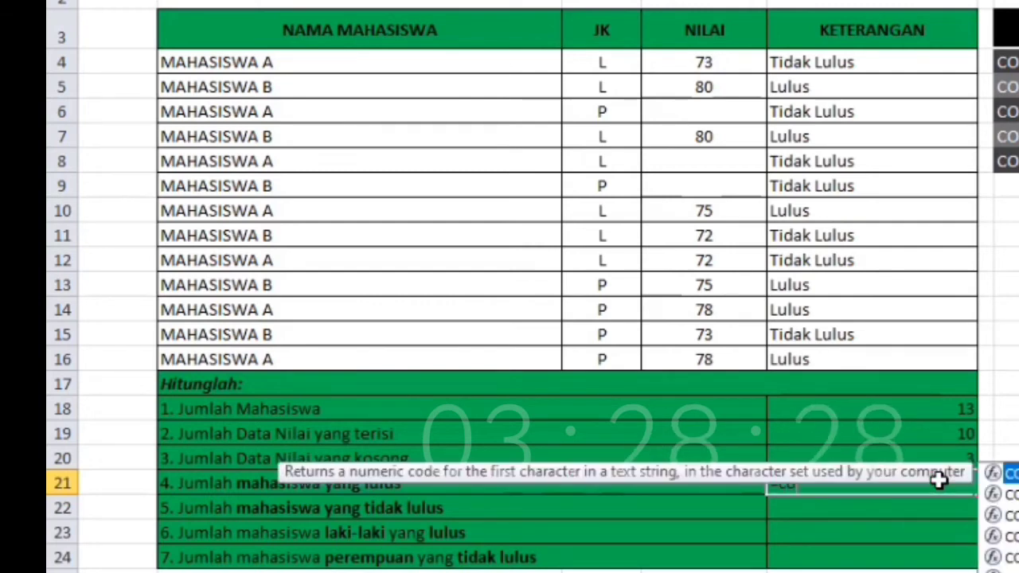
pyautogui.write('untif(')
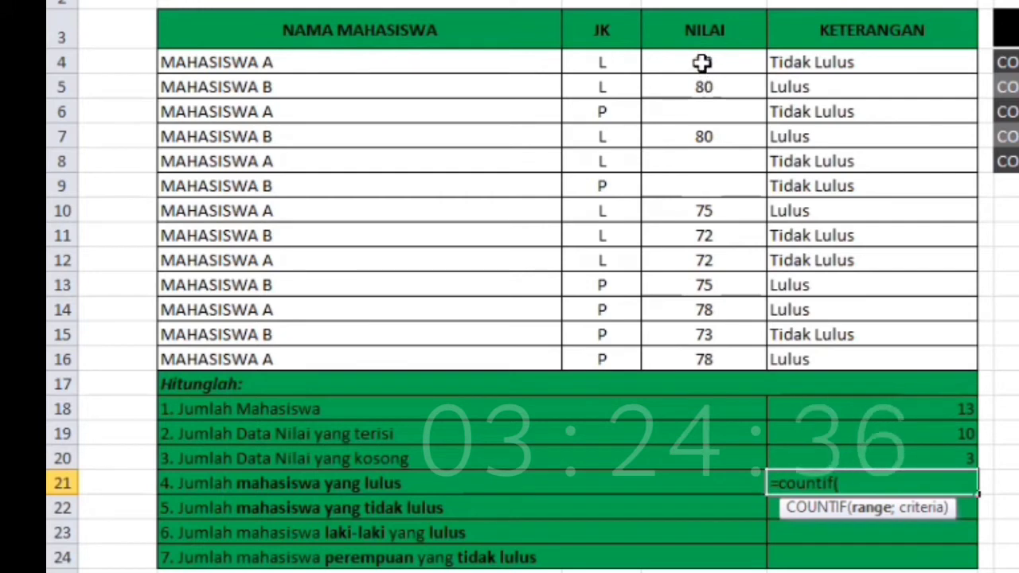
pyautogui.click(791, 67)
pyautogui.moveTo(791, 76); pyautogui.dragTo(816, 360)
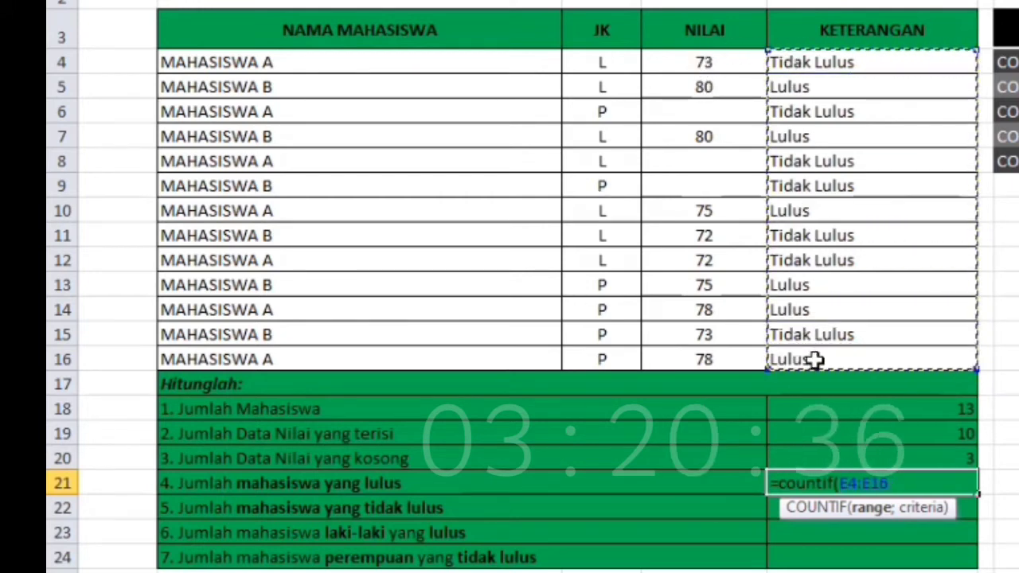
pyautogui.write(';')
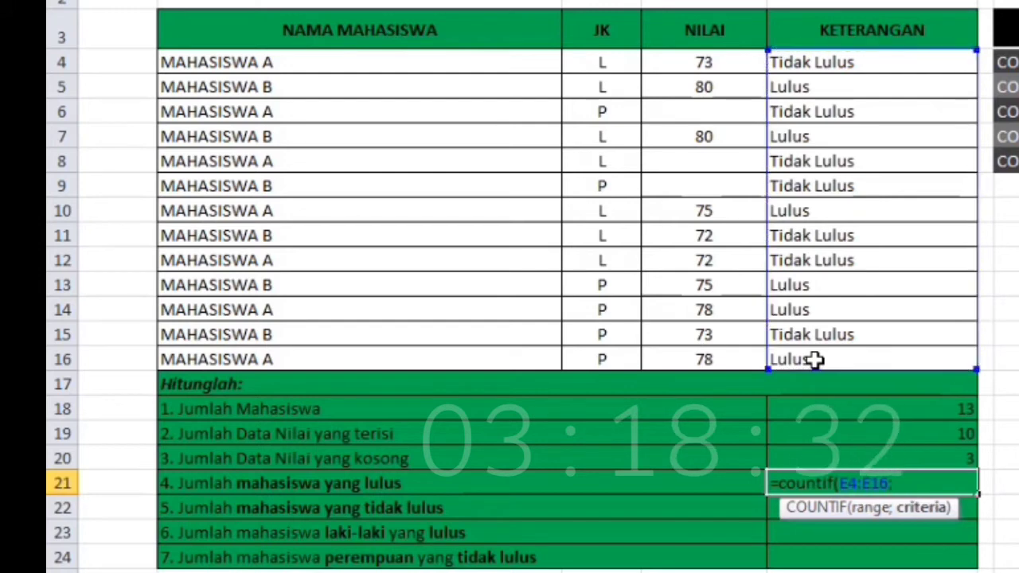
pyautogui.write('"L')
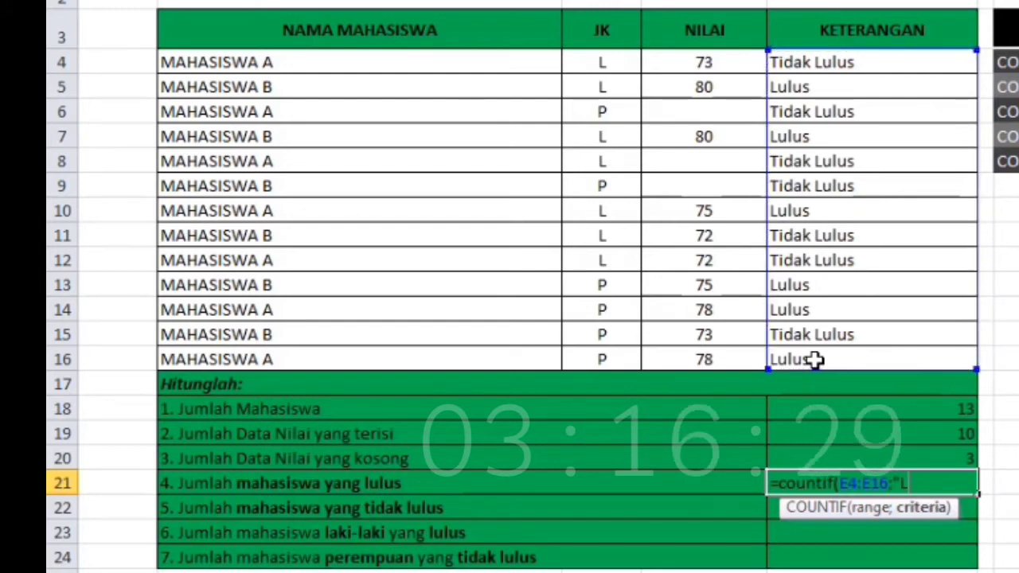
pyautogui.write('ulus"')
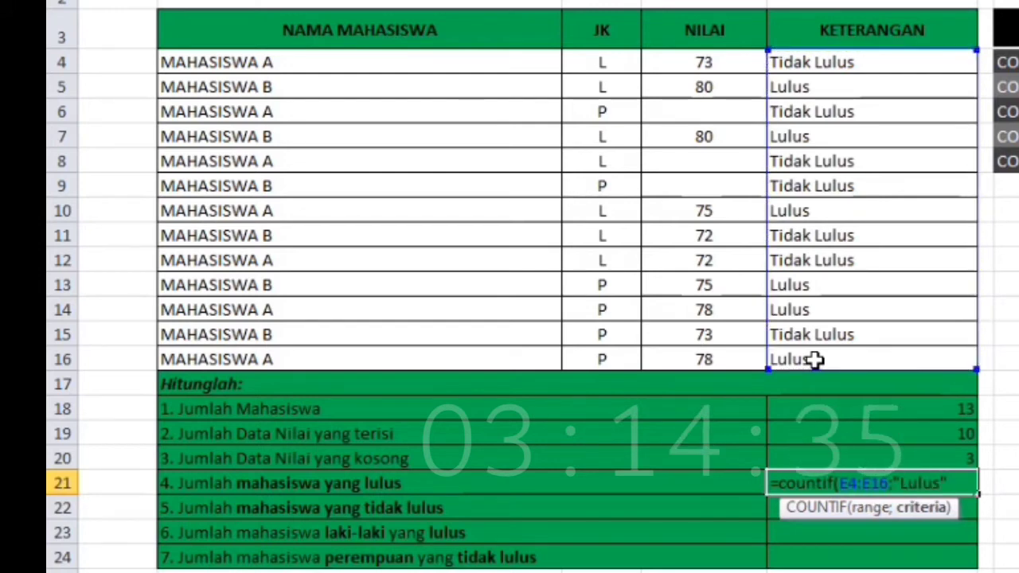
pyautogui.write(')')
pyautogui.press('Return')
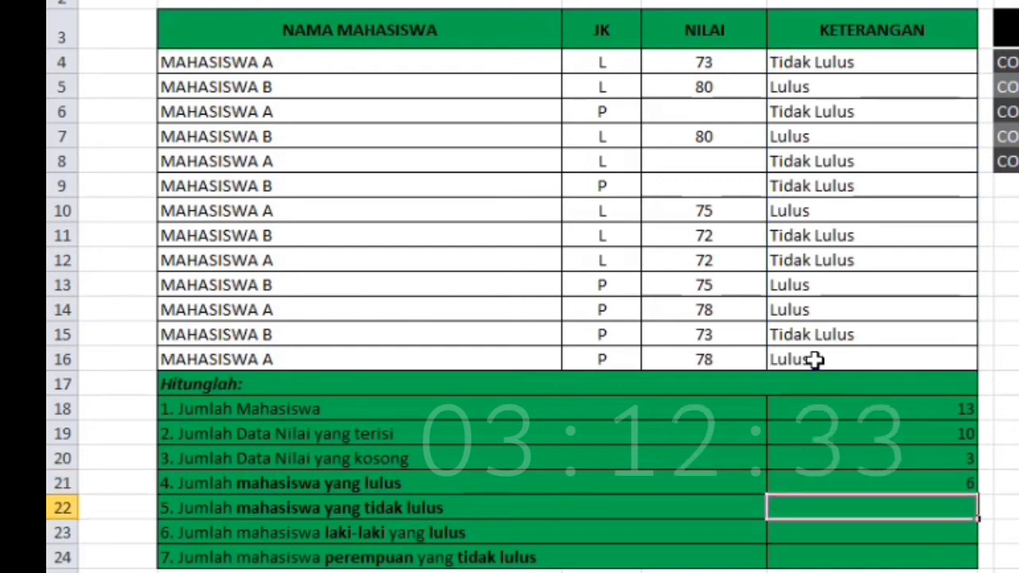
pyautogui.click(932, 484)
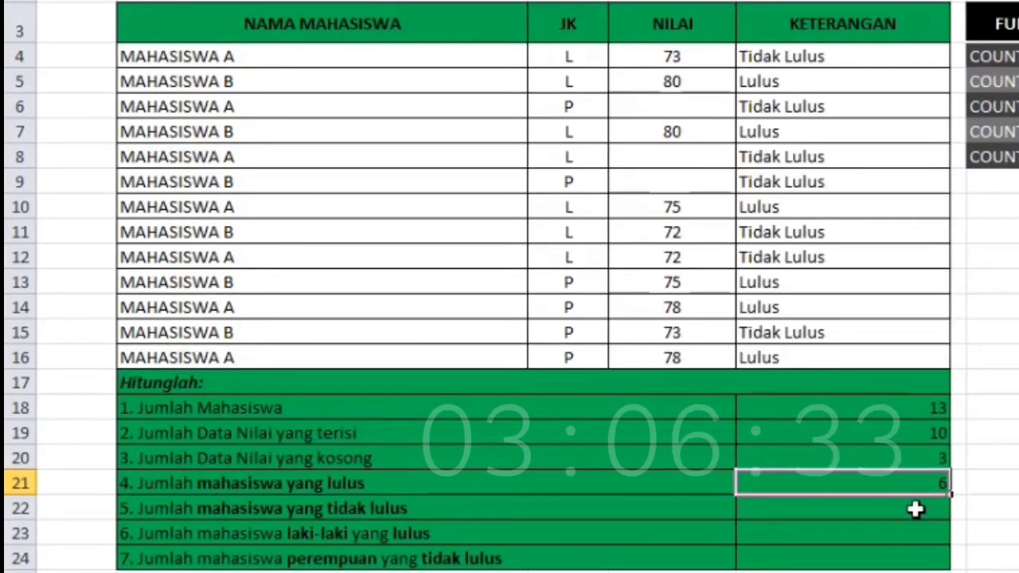
# - Enter =COUNTIF(E4:E16;"Tidak Lulus") in the answer cell for Jumlah mahasiswa yang tidak lulus to count the failing students
pyautogui.click(915, 509)
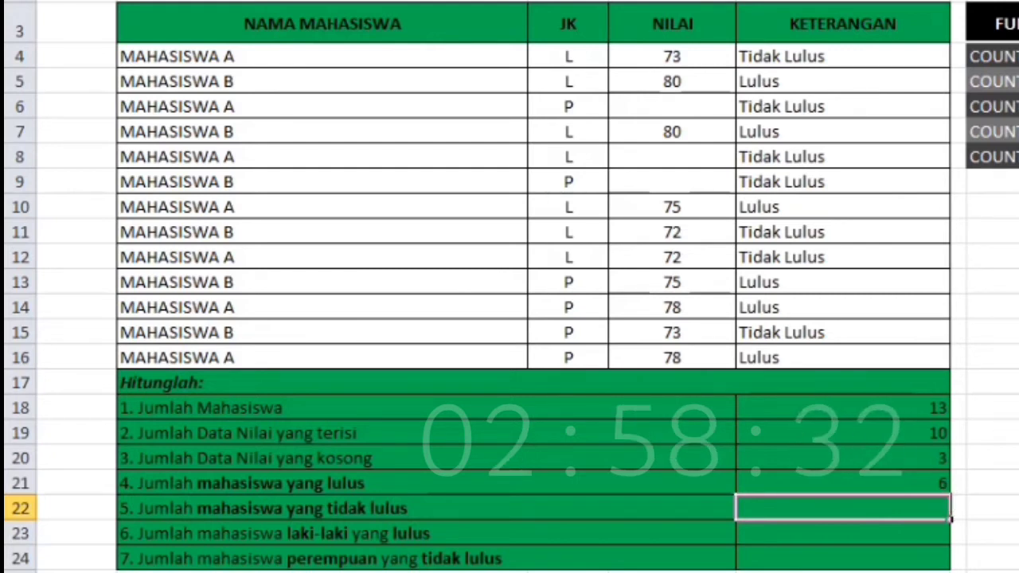
pyautogui.click(1018, 131)
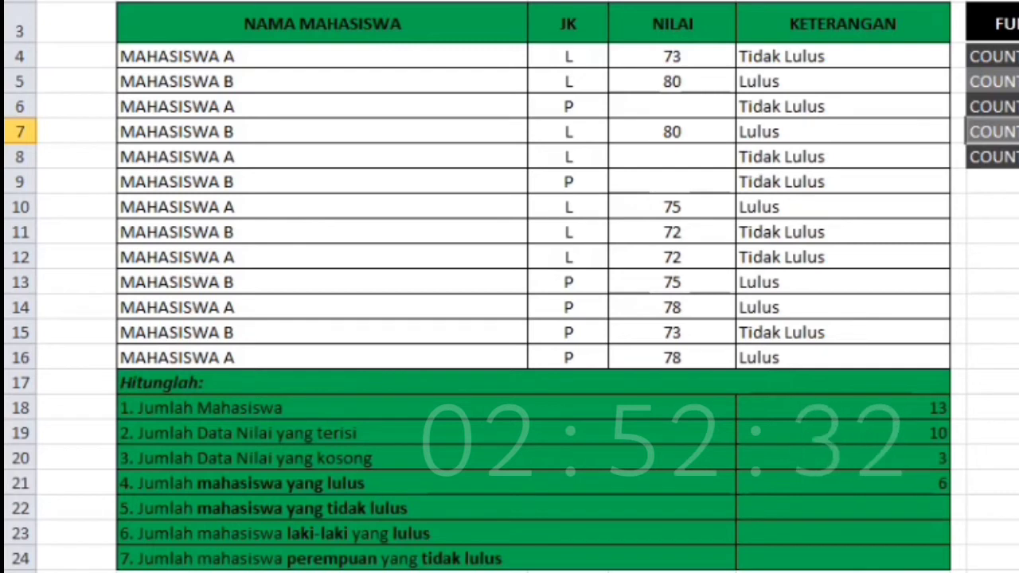
pyautogui.click(895, 511)
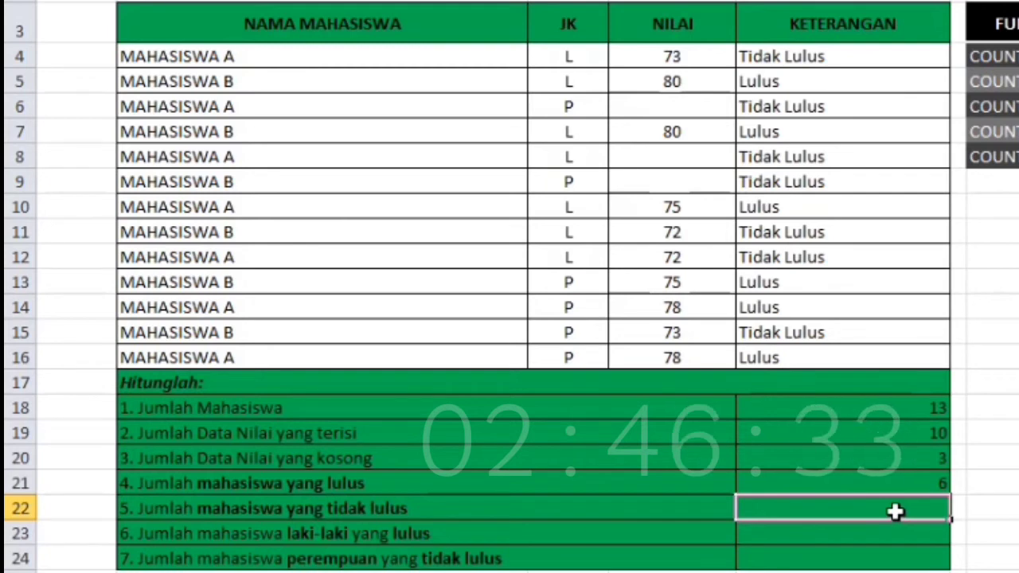
pyautogui.write('=cou')
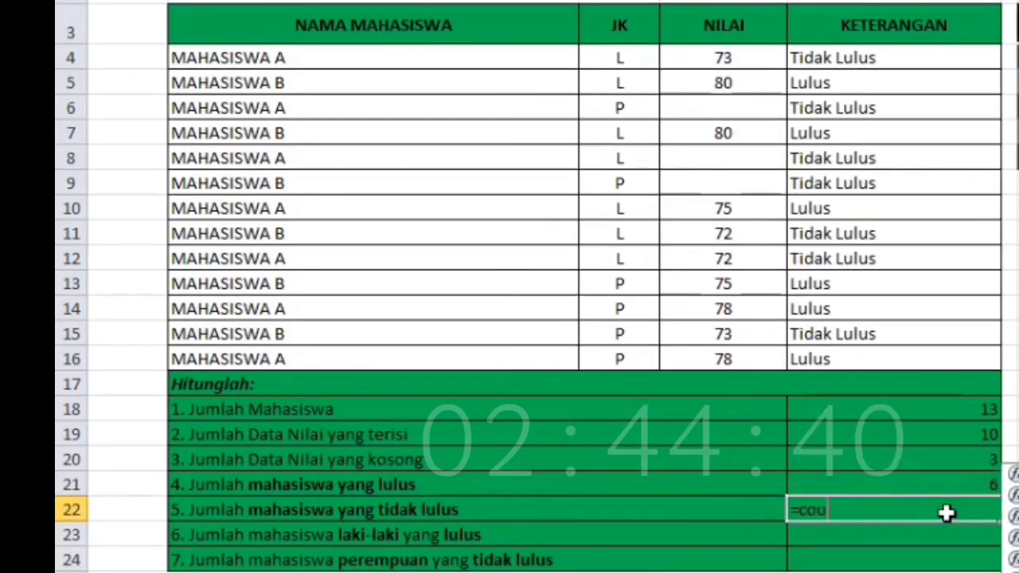
pyautogui.write('ntif(')
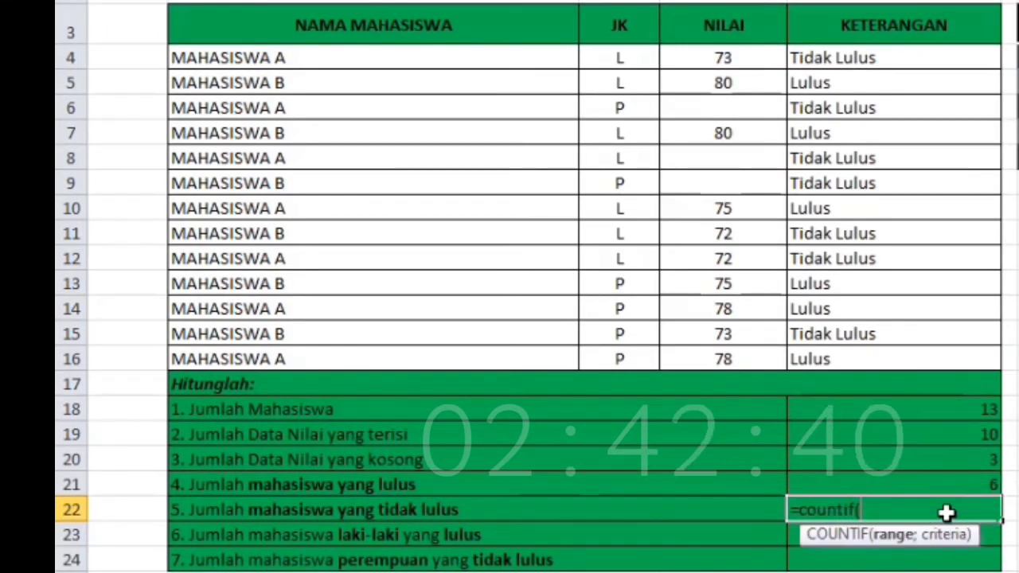
pyautogui.moveTo(861, 55); pyautogui.dragTo(852, 357)
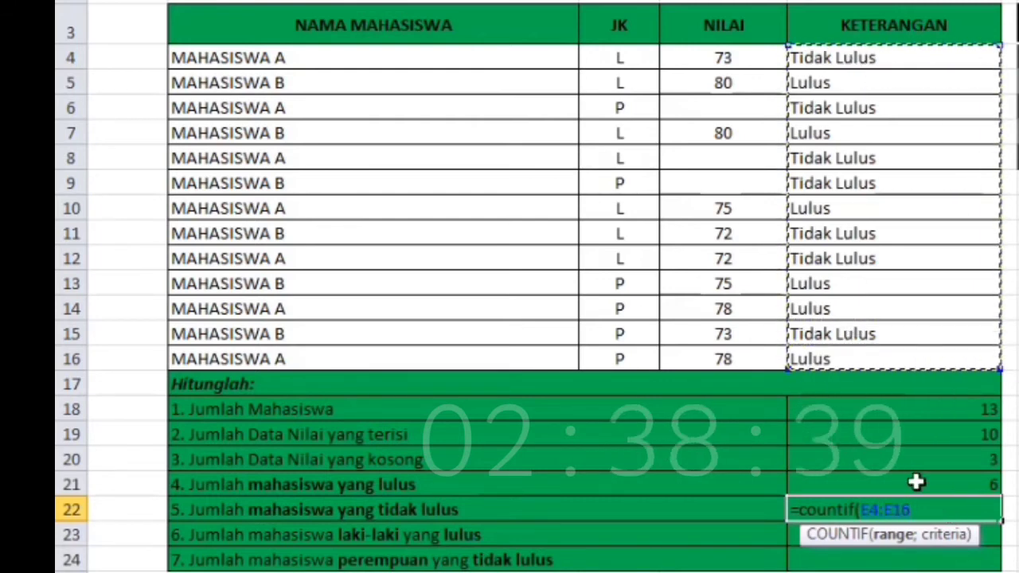
pyautogui.write(';"')
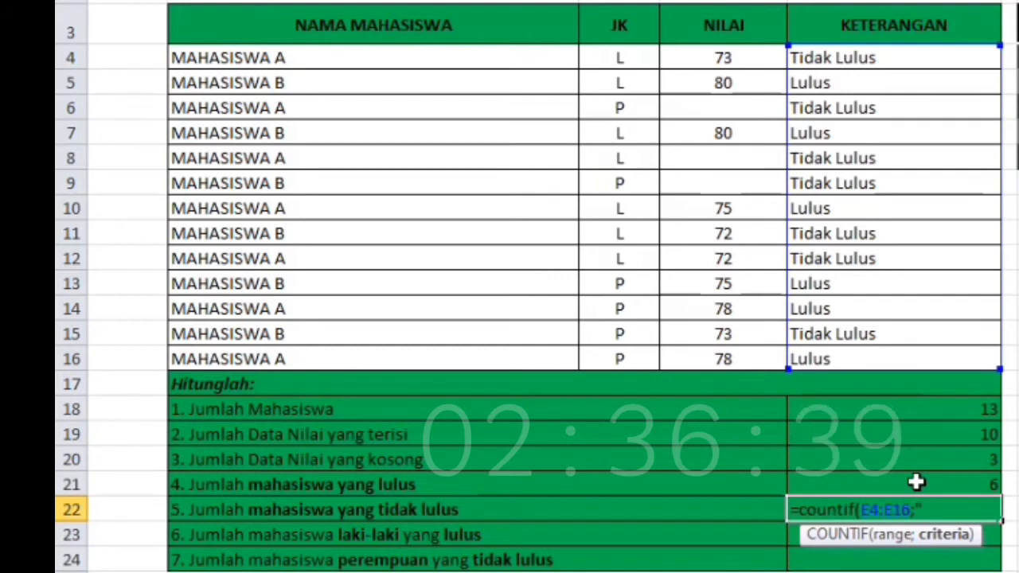
pyautogui.write('Tidak')
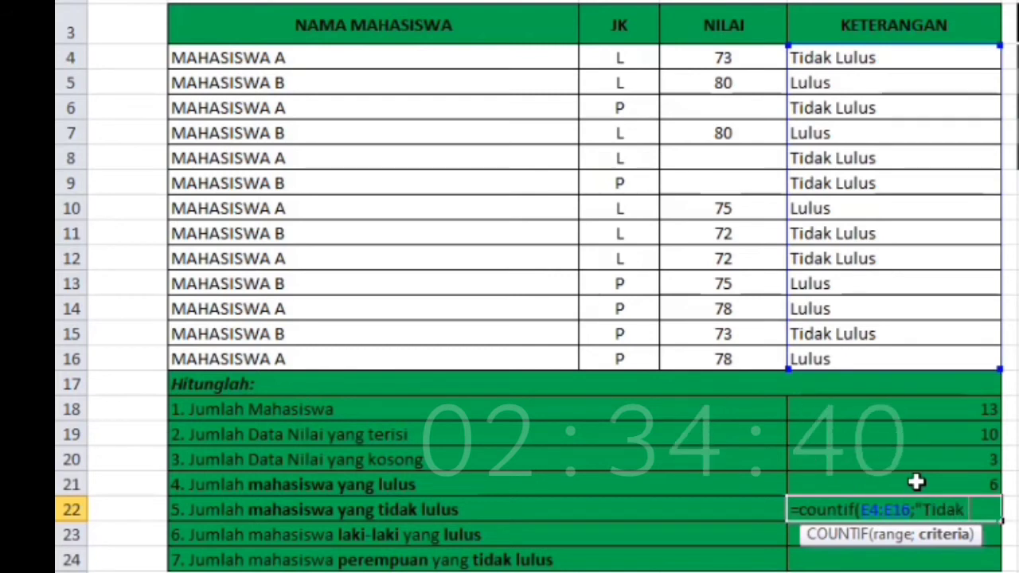
pyautogui.write(' Lulus"')
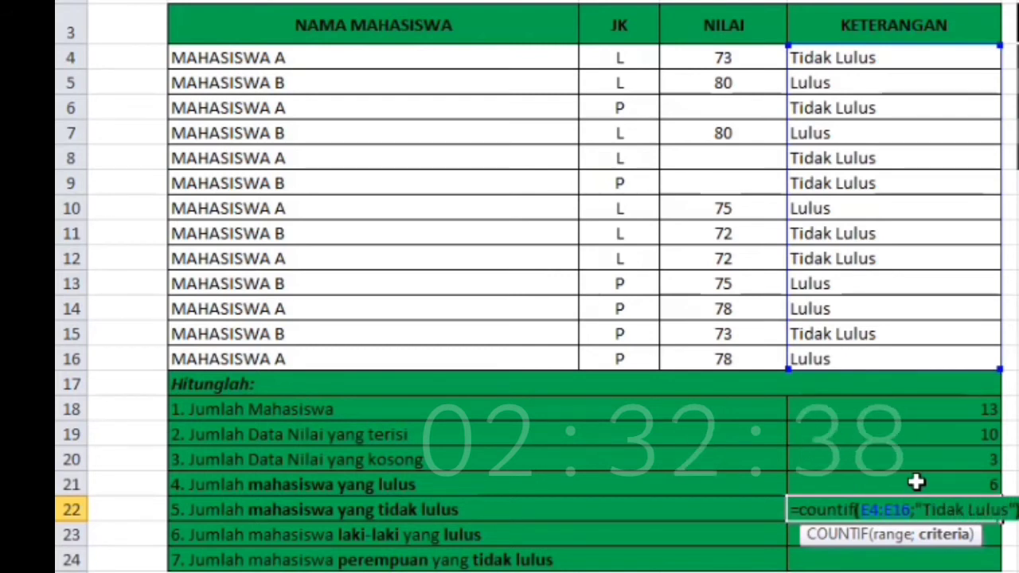
pyautogui.write(')')
pyautogui.press('Return')
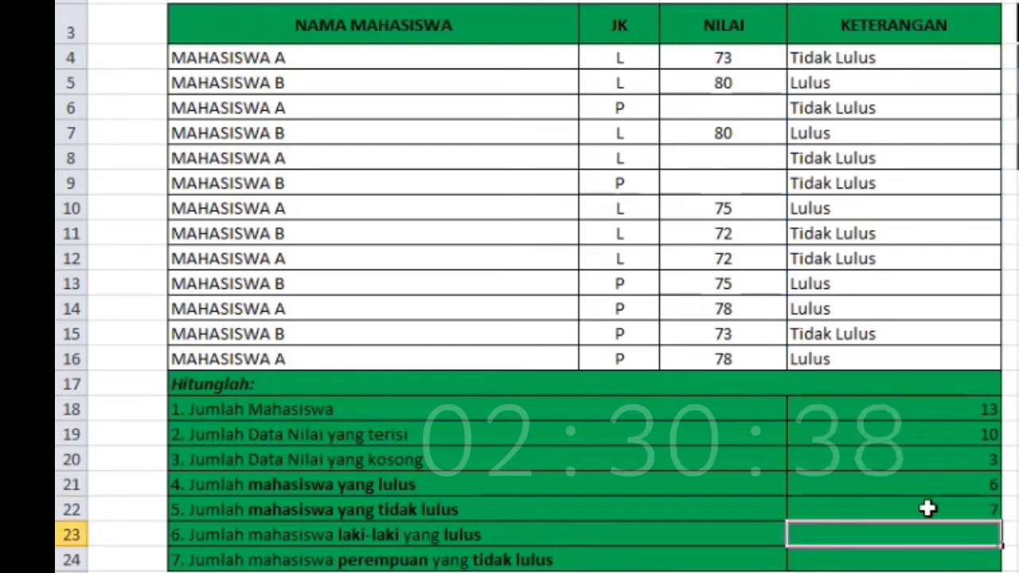
# - Review question 6 on male students who passed (laki-laki yang lulus) and the COUNTIFS entry in the function reference table
pyautogui.click(928, 511)
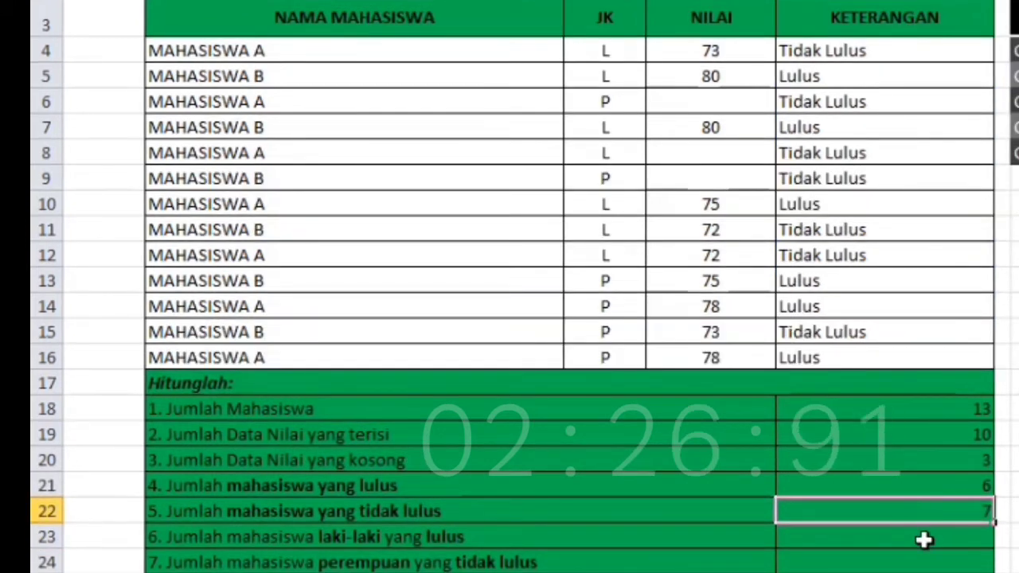
pyautogui.click(932, 537)
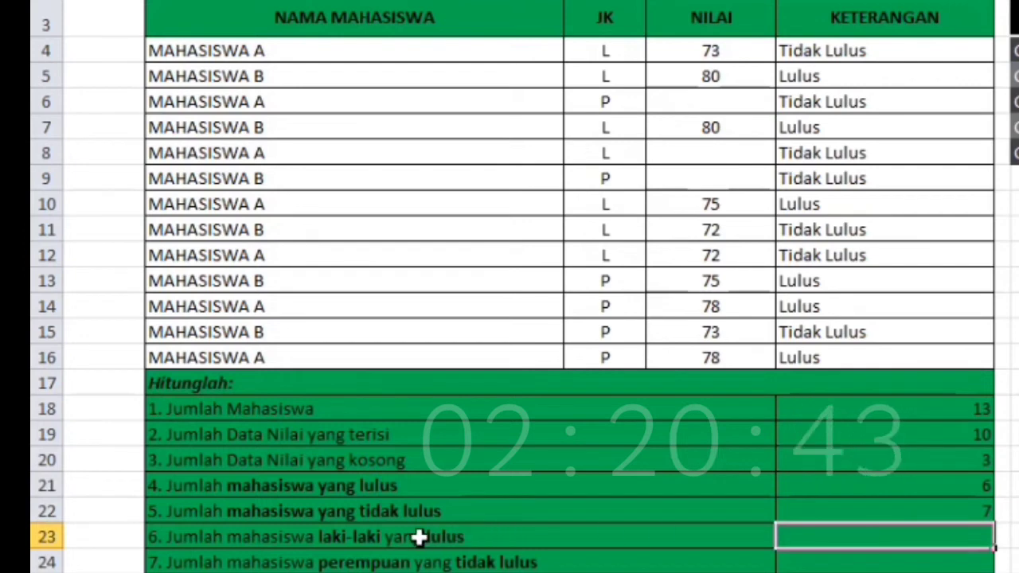
pyautogui.click(382, 538)
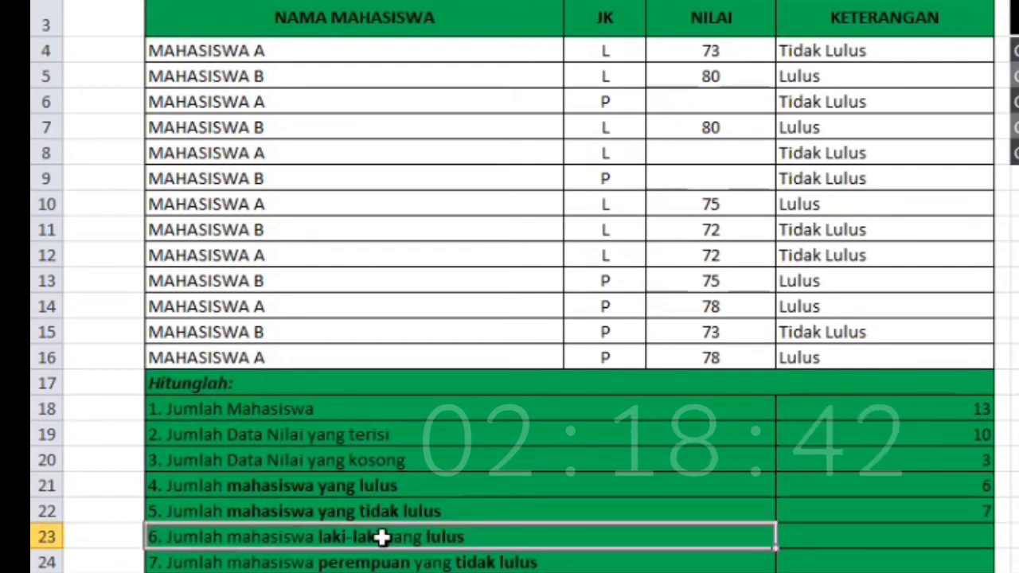
pyautogui.doubleClick(328, 540)
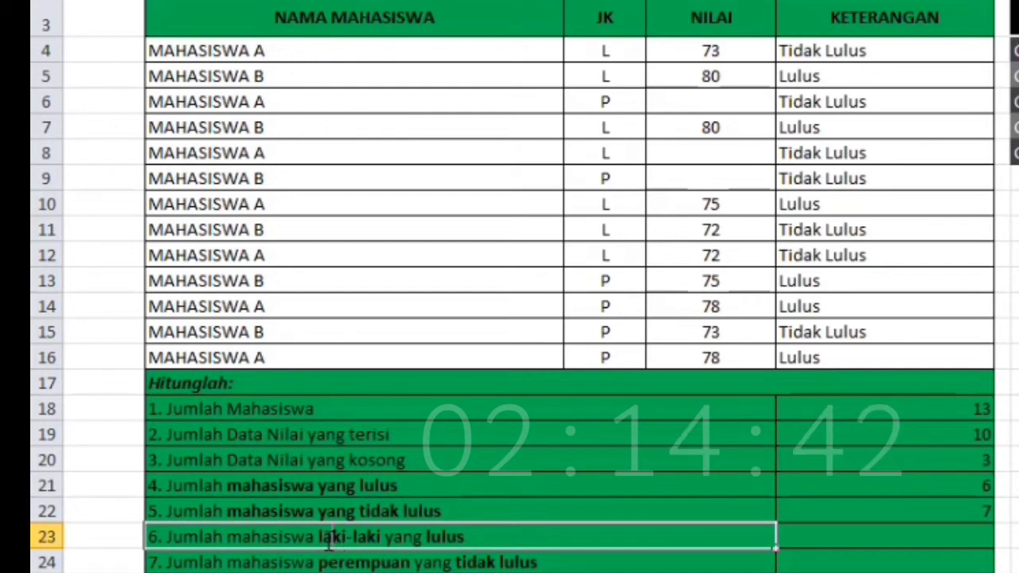
pyautogui.moveTo(322, 539); pyautogui.dragTo(470, 540)
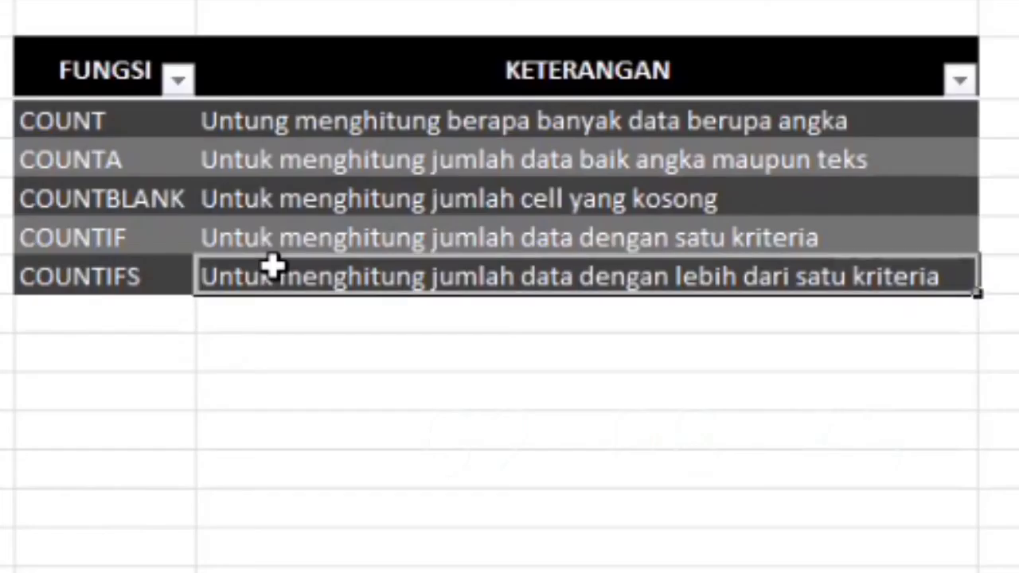
pyautogui.click(129, 275)
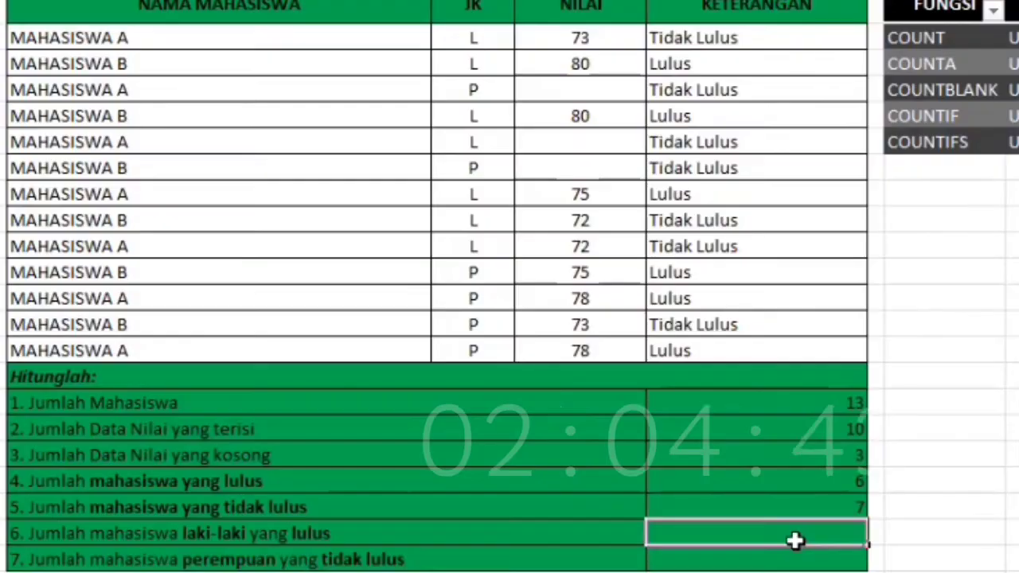
# - Start a COUNTIFS formula in question 6's answer cell with C4:C16 matching "L" and E4:E16 as the second criteria range
pyautogui.write('=coun')
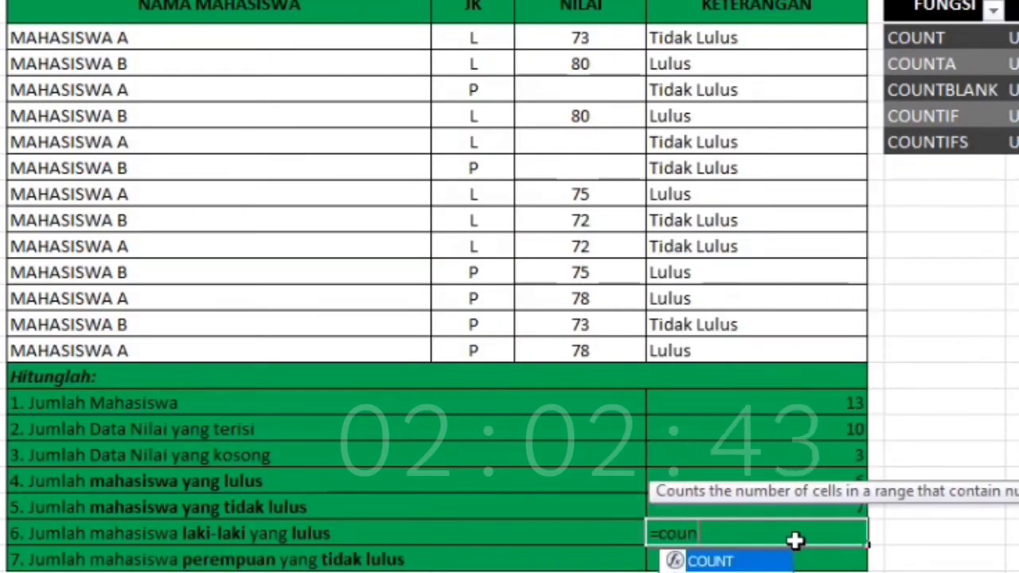
pyautogui.write('tifs(')
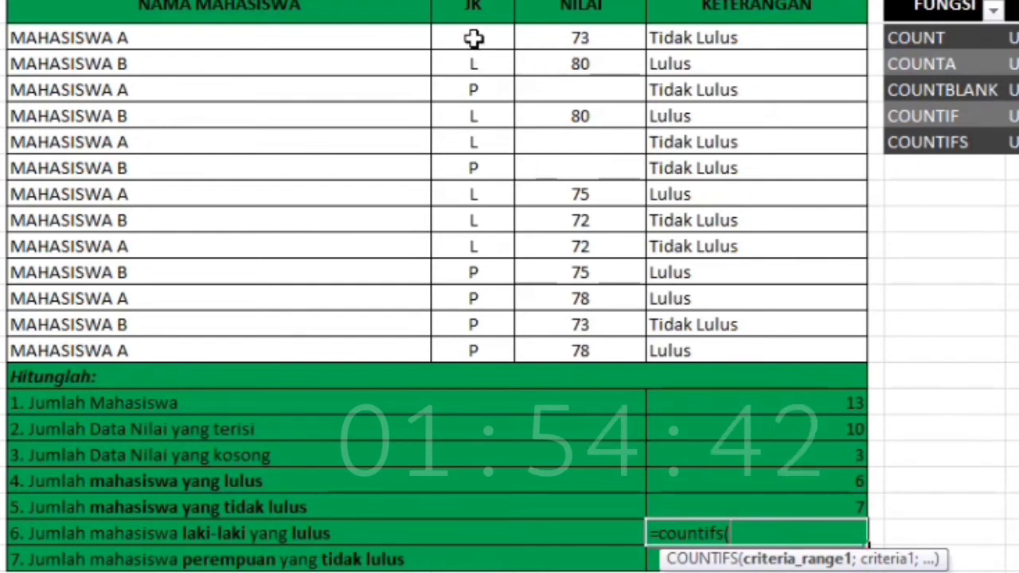
pyautogui.moveTo(473, 37); pyautogui.dragTo(488, 350)
pyautogui.write(';"L')
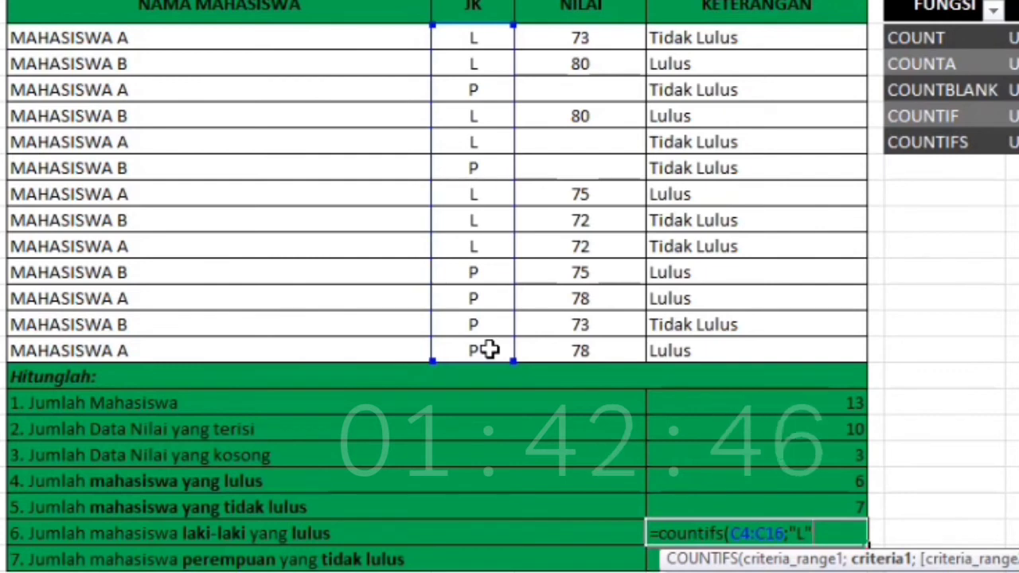
pyautogui.write(';')
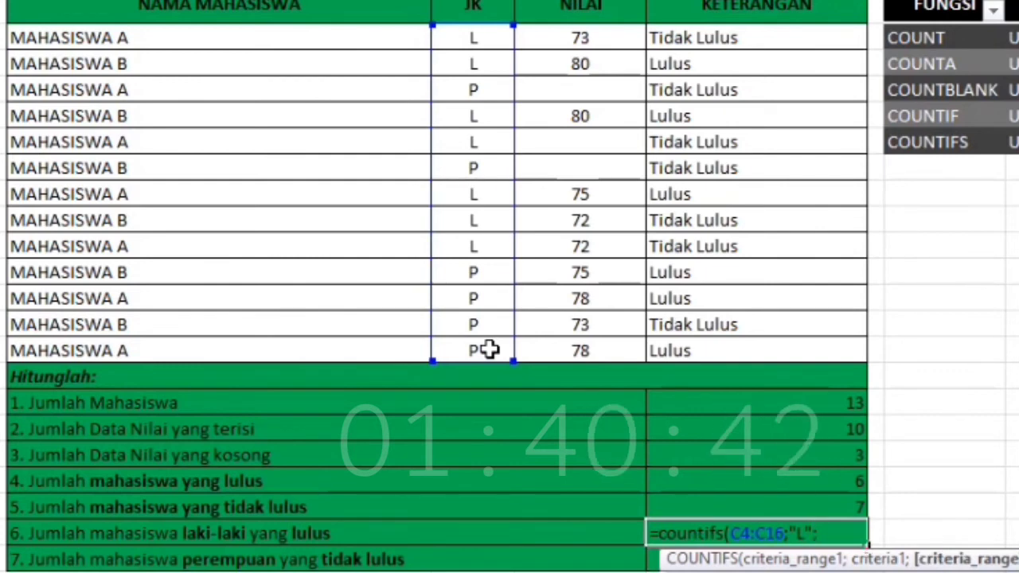
pyautogui.click(683, 36)
pyautogui.moveTo(682, 36); pyautogui.dragTo(708, 355)
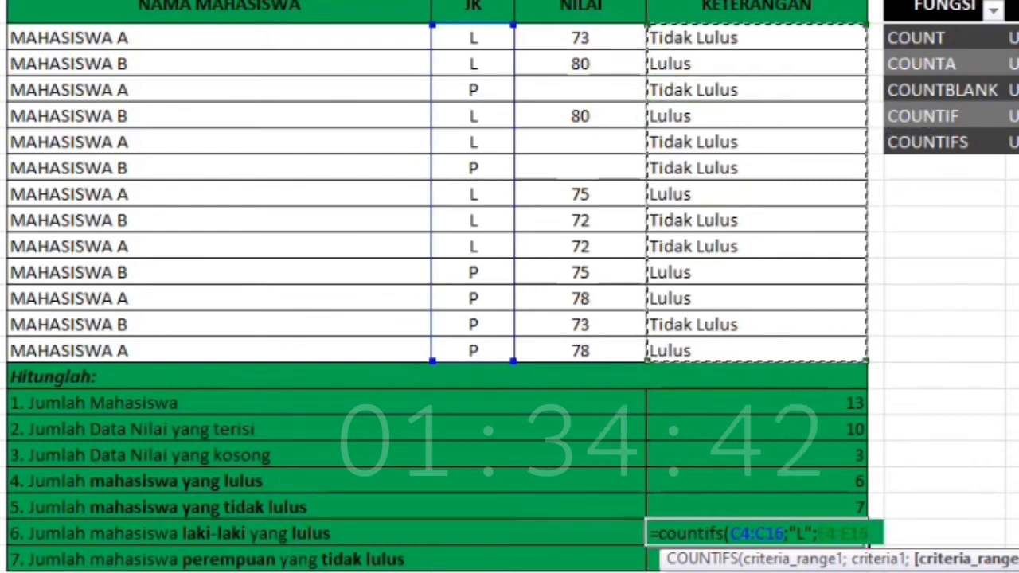
pyautogui.write(';"')
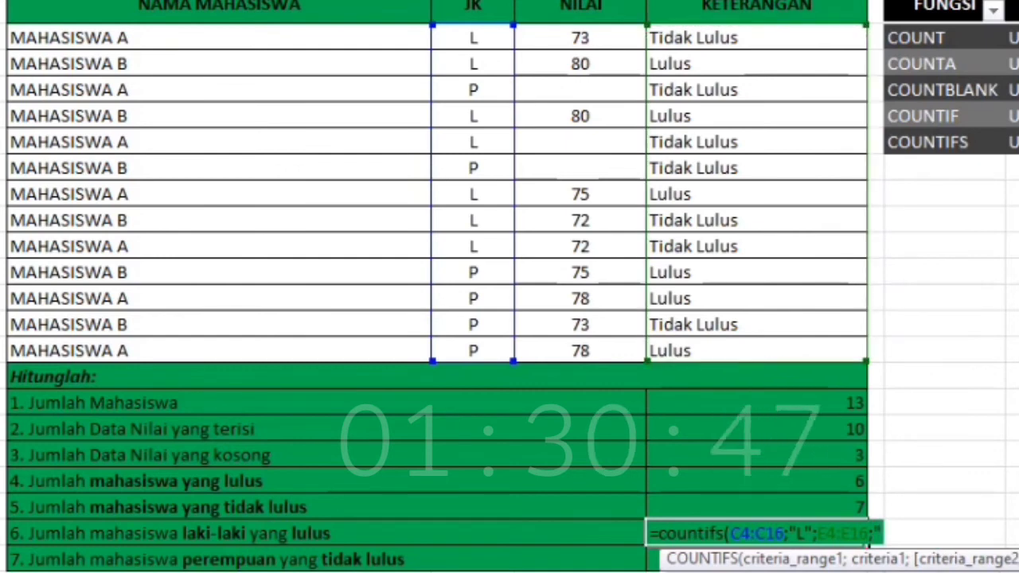
pyautogui.write('Tidak')
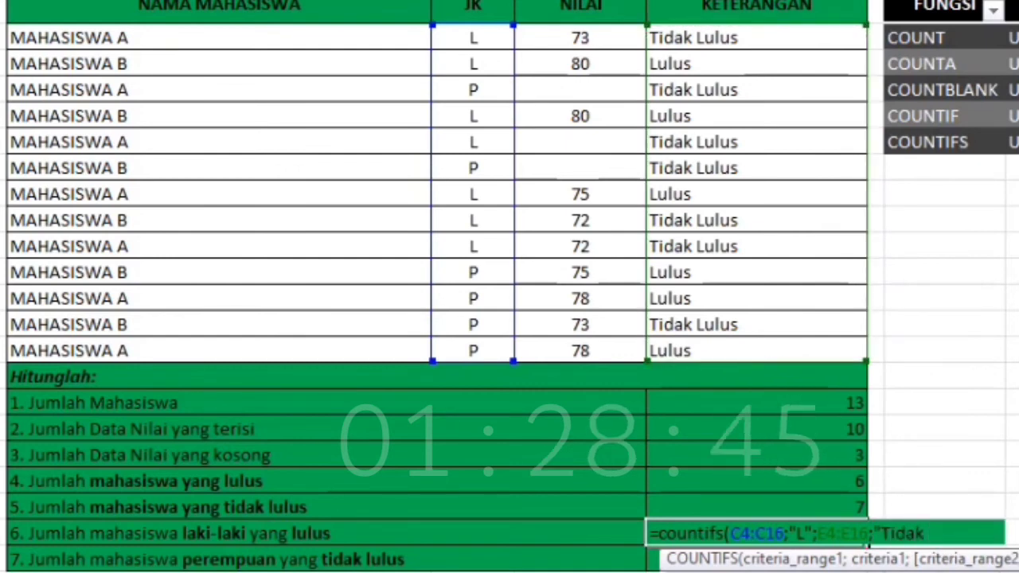
pyautogui.press('BackSpace')
pyautogui.press('BackSpace')
pyautogui.press('BackSpace')
pyautogui.press('BackSpace')
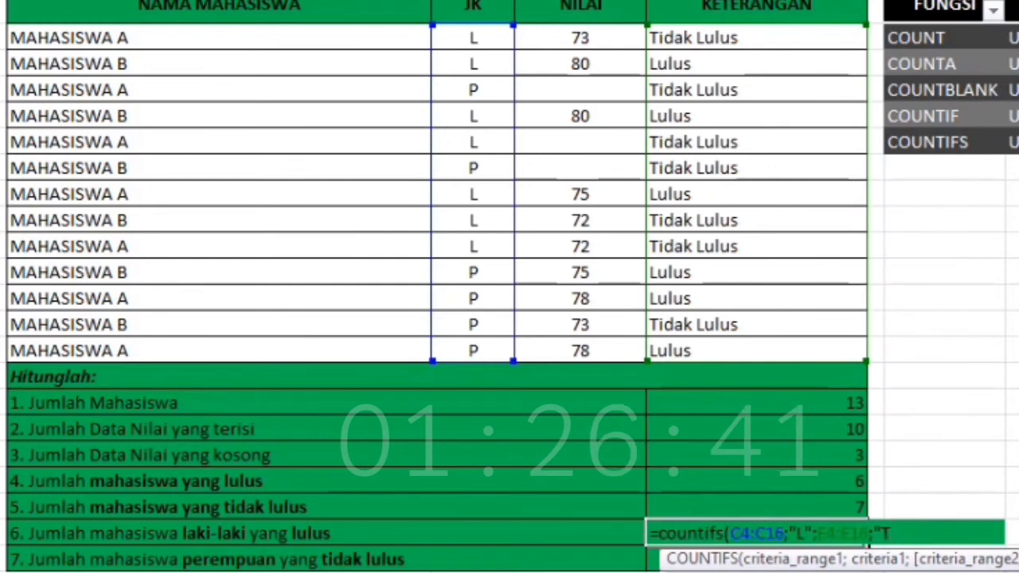
pyautogui.press('BackSpace')
# - Complete question 6's COUNTIFS formula with "Lulus" as the second criterion
pyautogui.write('Lulus"')
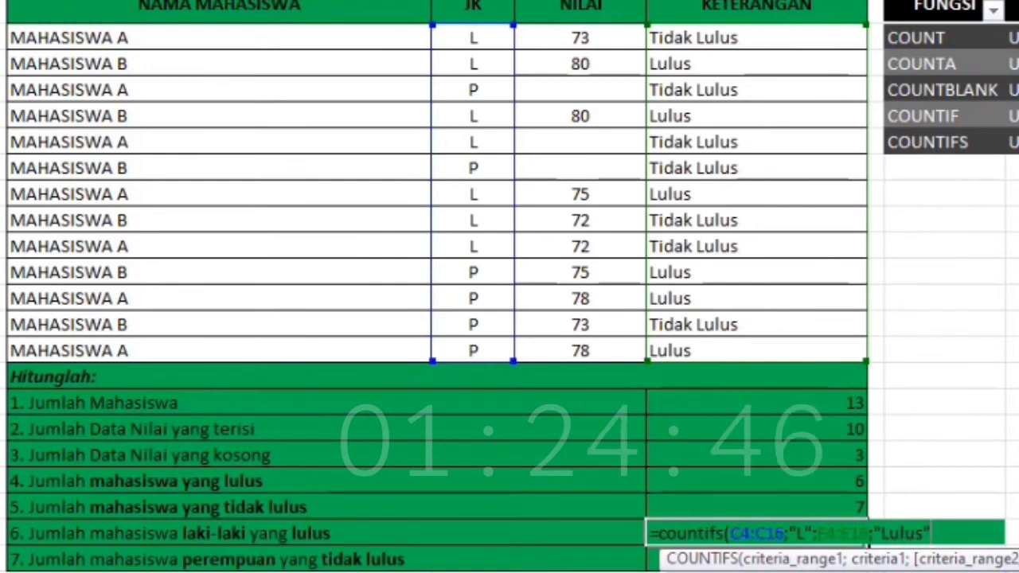
pyautogui.write(')')
pyautogui.press('Return')
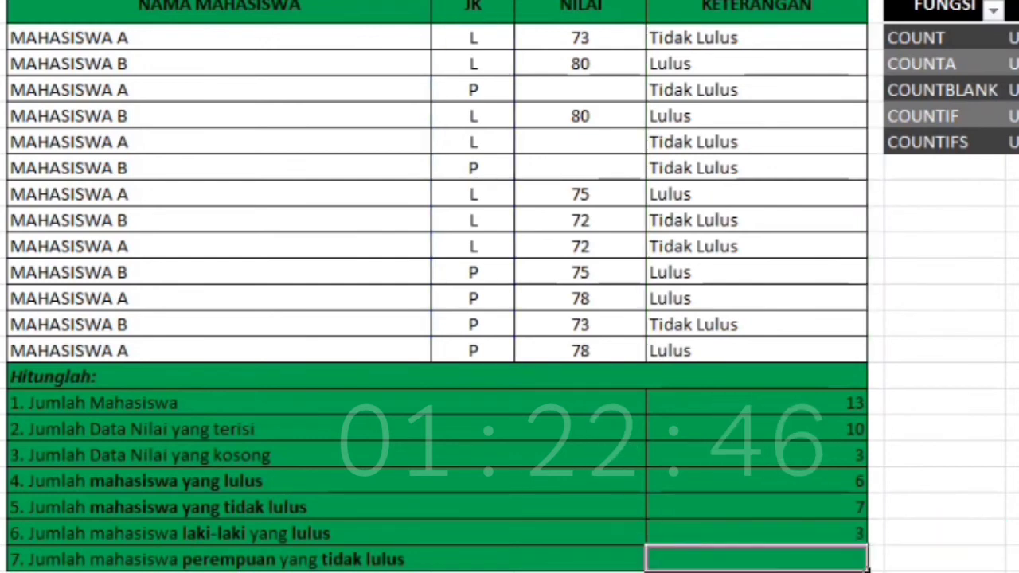
pyautogui.click(801, 534)
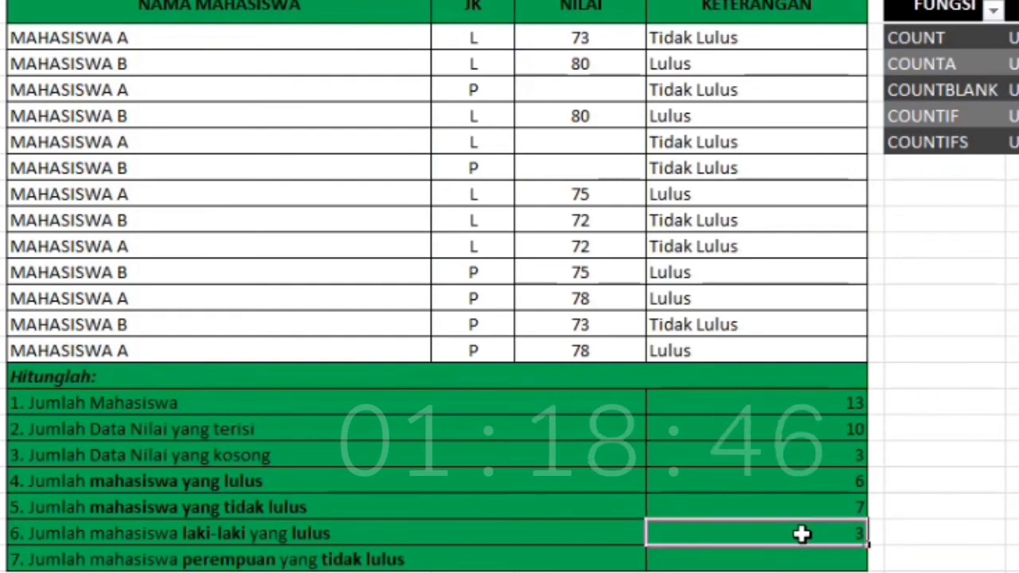
# - Review question 7 on female students who failed (perempuan yang tidak lulus) and the COUNTIFS description in the function reference table
pyautogui.click(803, 559)
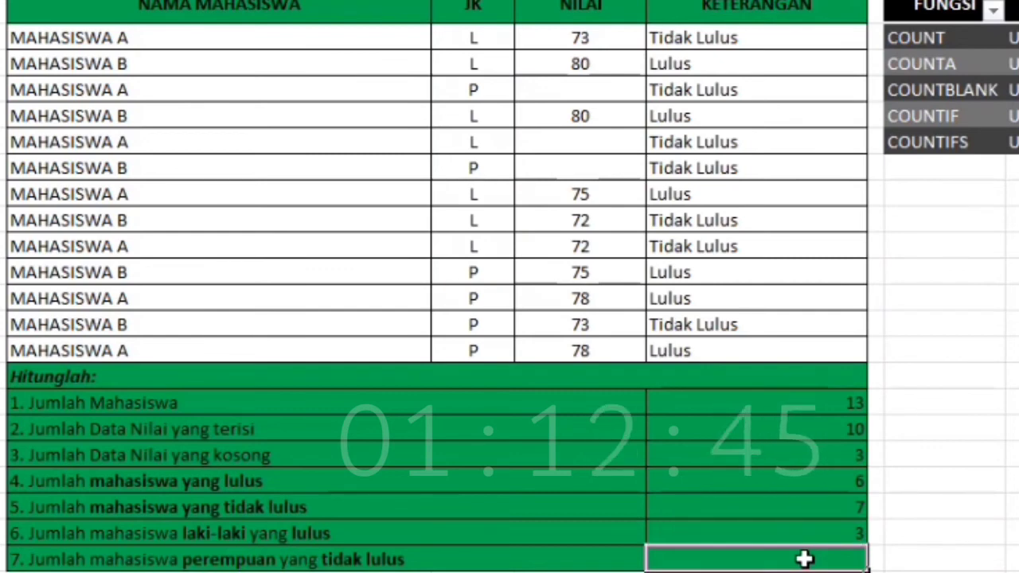
pyautogui.doubleClick(350, 560)
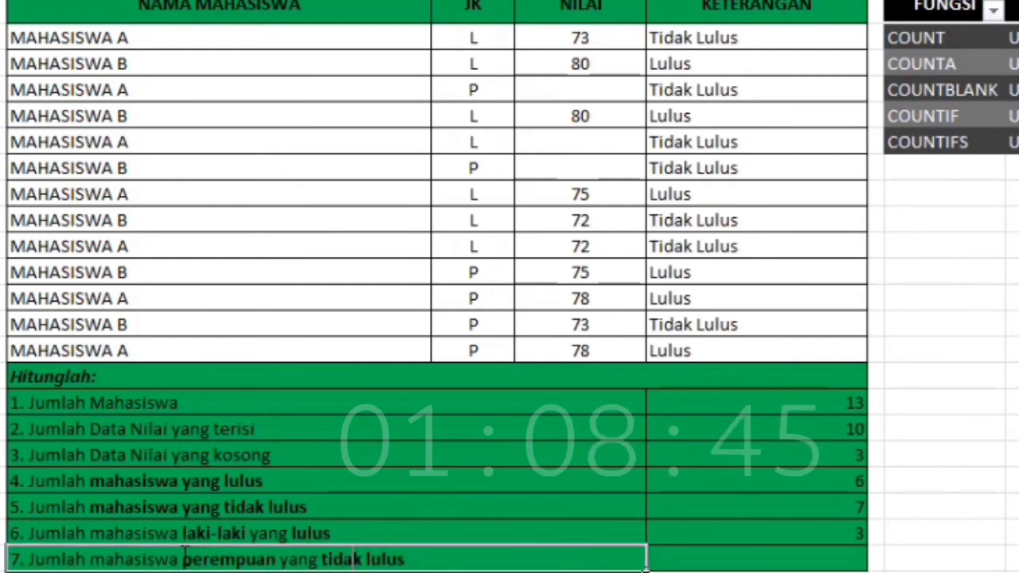
pyautogui.moveTo(181, 560); pyautogui.dragTo(410, 559)
pyautogui.click(1012, 559)
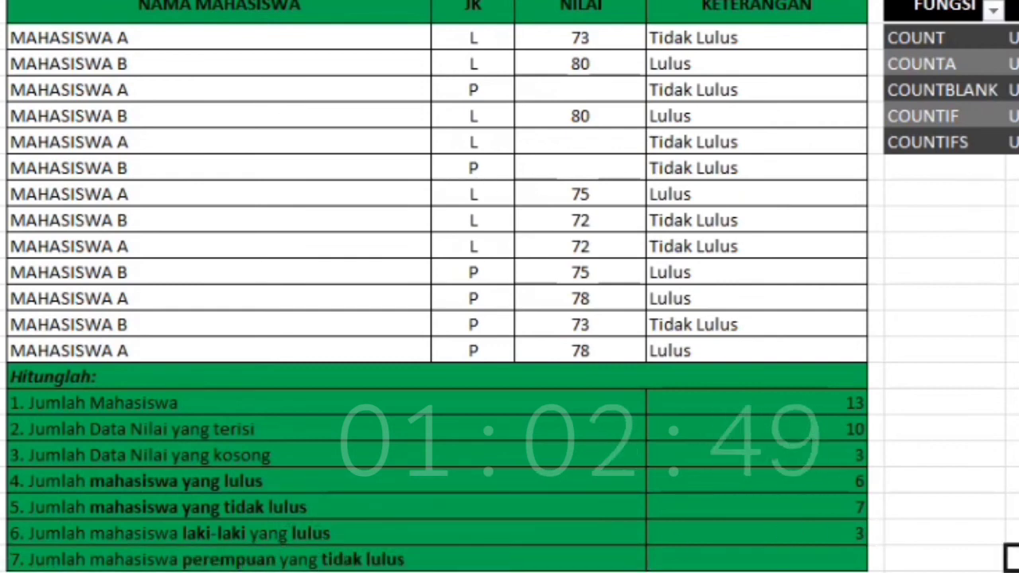
pyautogui.click(1011, 142)
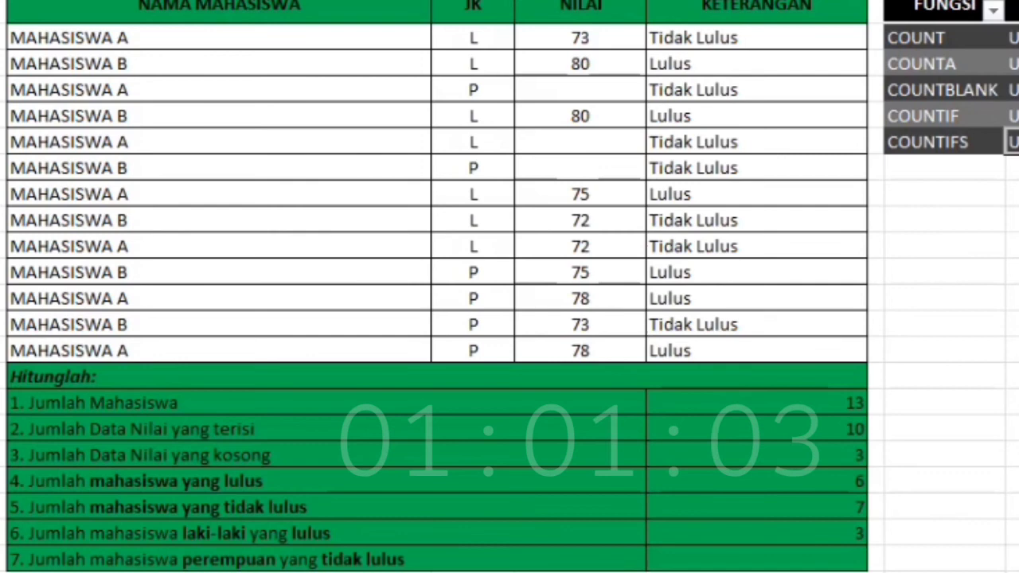
pyautogui.click(962, 143)
# - Enter =COUNTIFS(C4:C16;"P";E4:E16;"Tidak Lulus") in question 7's answer cell to count the female students who failed
pyautogui.click(764, 558)
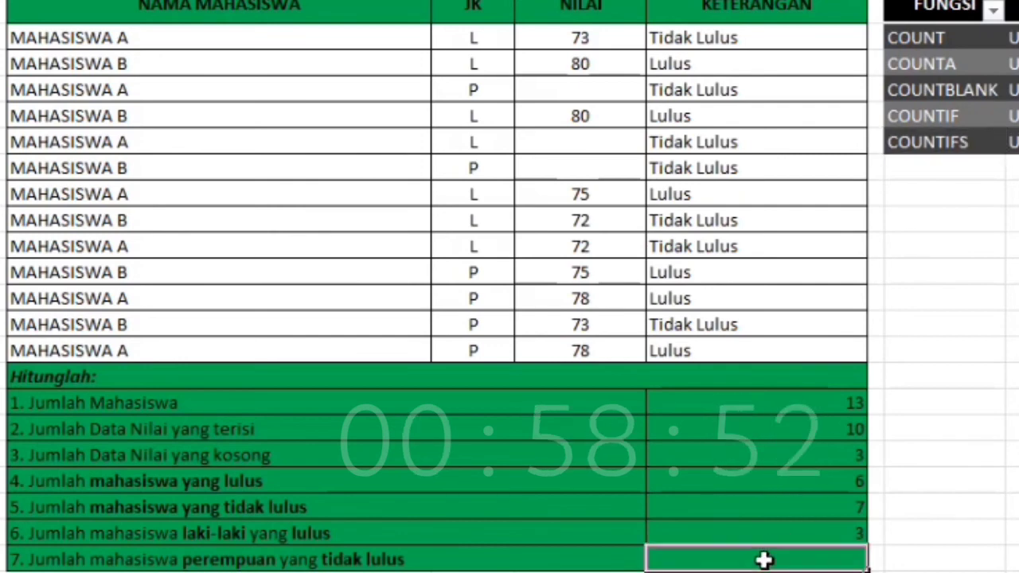
pyautogui.write('=coun')
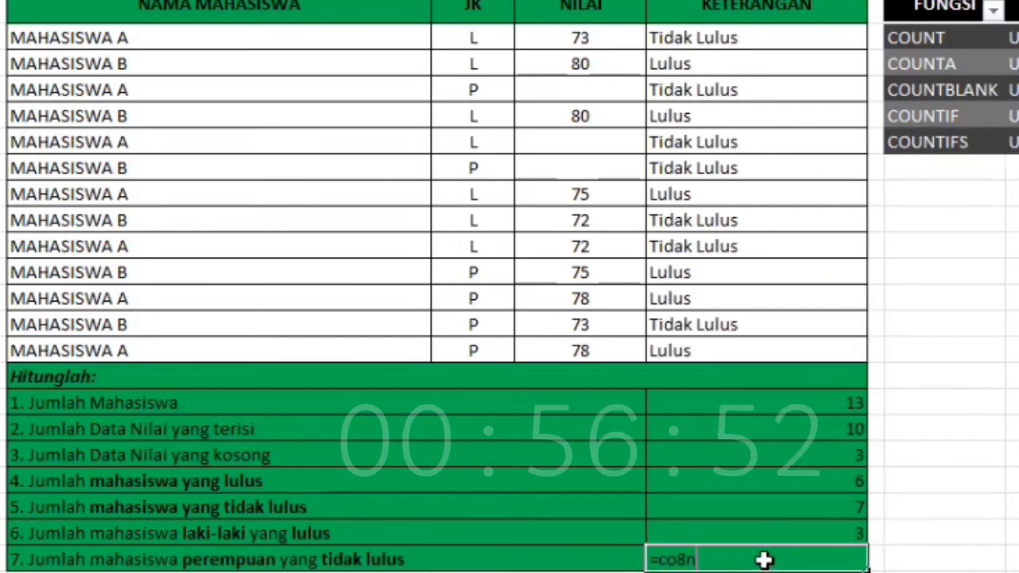
pyautogui.write('tif')
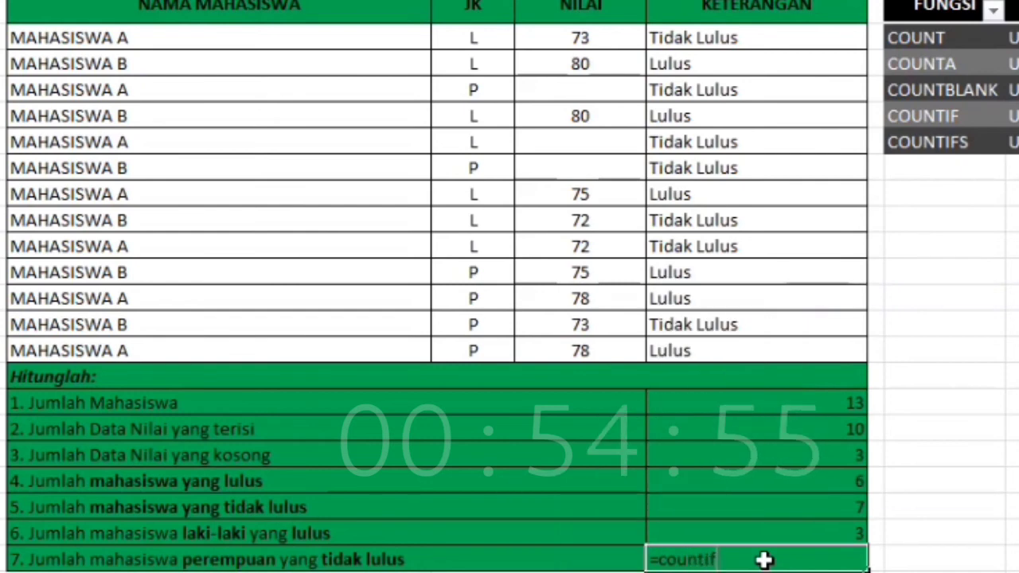
pyautogui.write('s(')
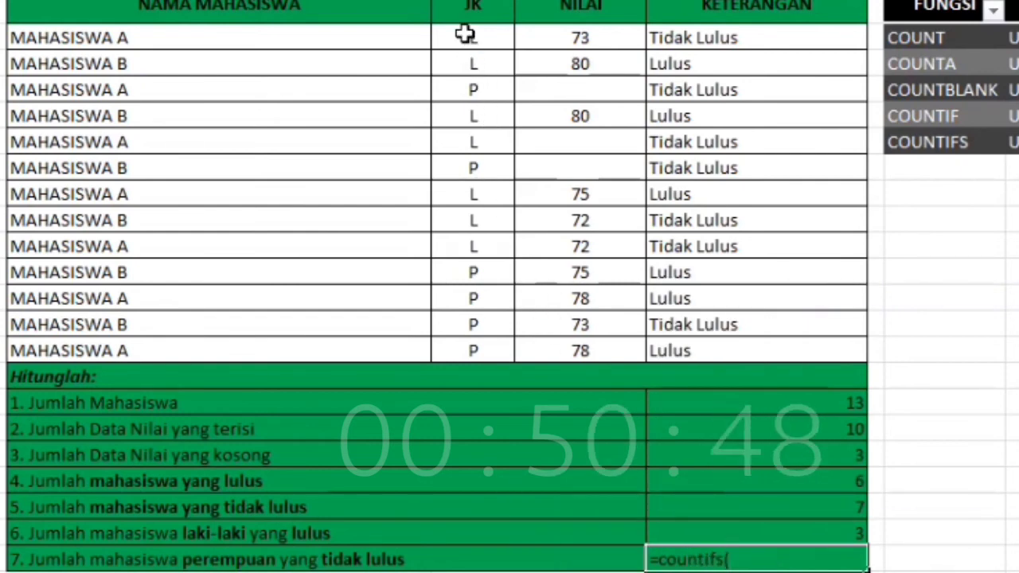
pyautogui.moveTo(465, 34); pyautogui.dragTo(479, 344)
pyautogui.write(';"')
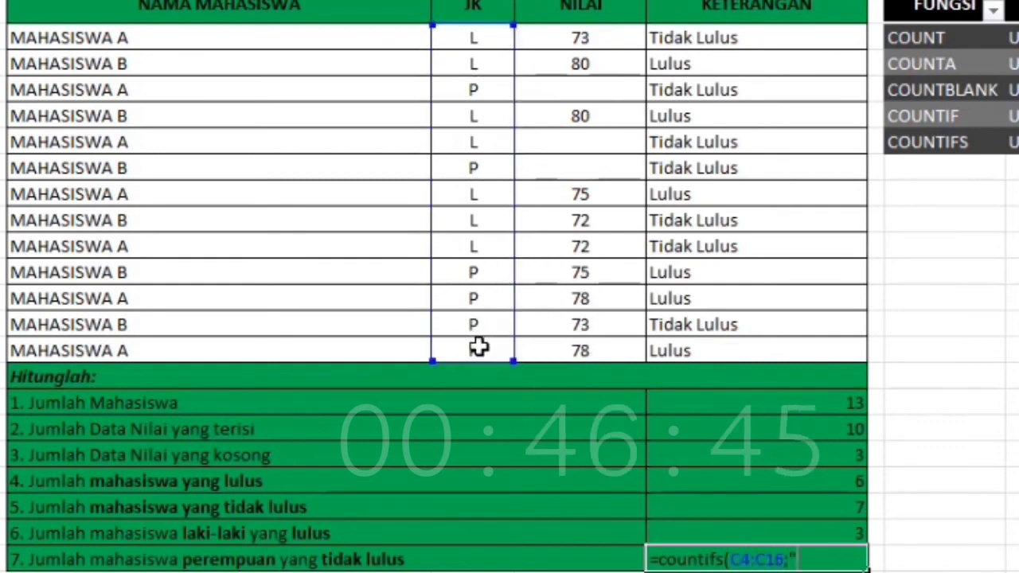
pyautogui.write('P";')
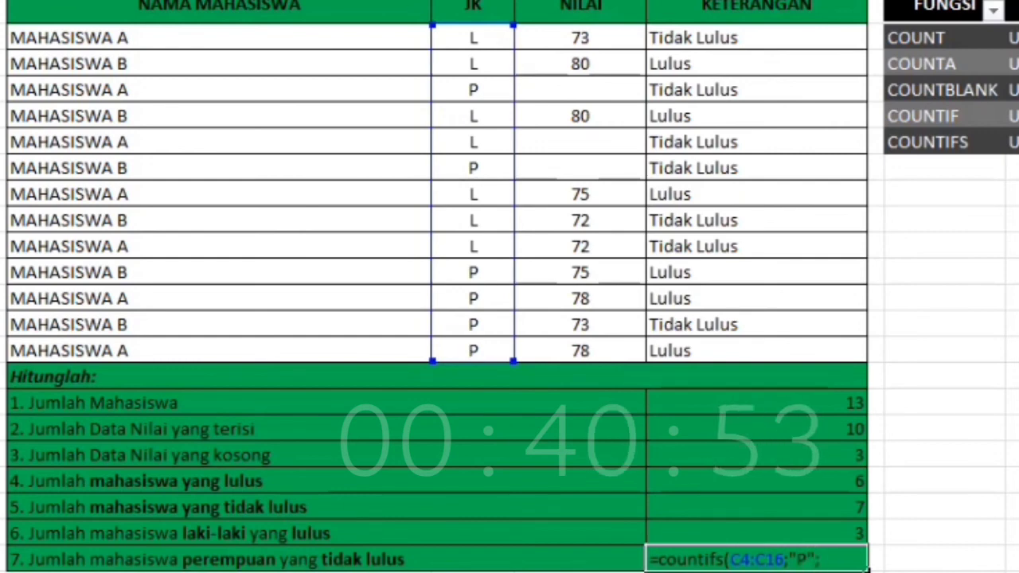
pyautogui.click(674, 38)
pyautogui.moveTo(674, 38); pyautogui.dragTo(686, 347)
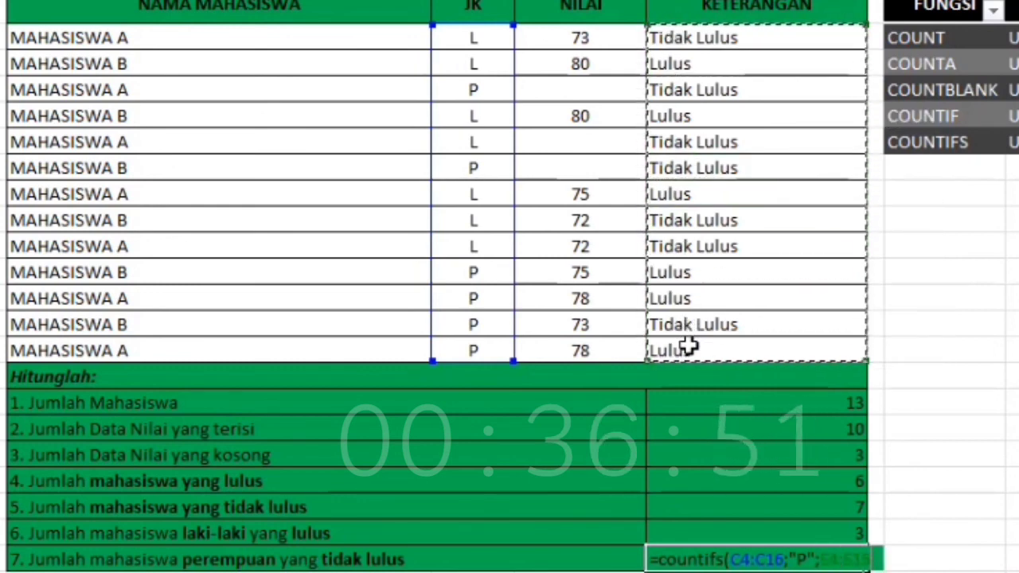
pyautogui.write(';')
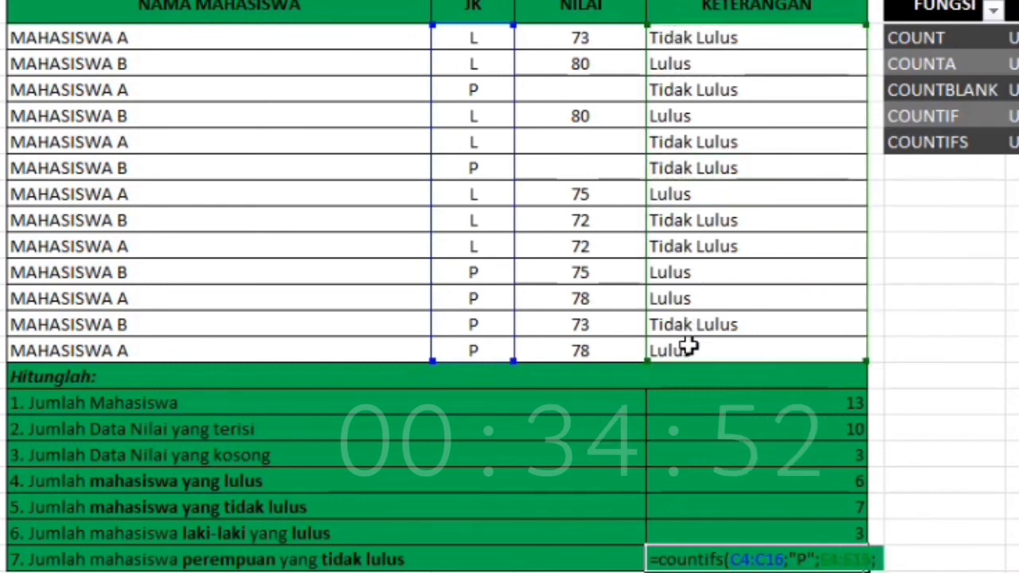
pyautogui.write('"')
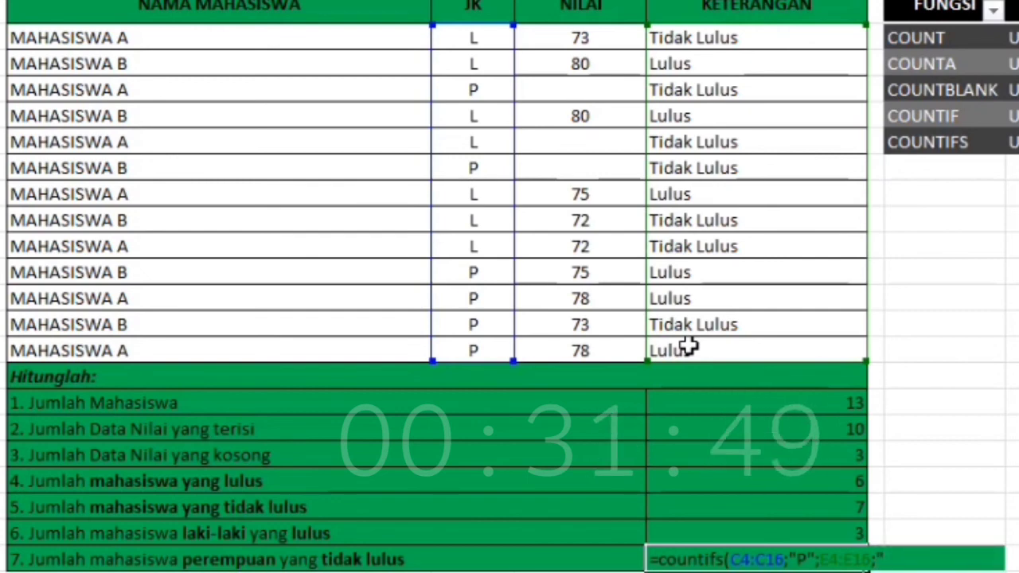
pyautogui.write('Tidak Lulu')
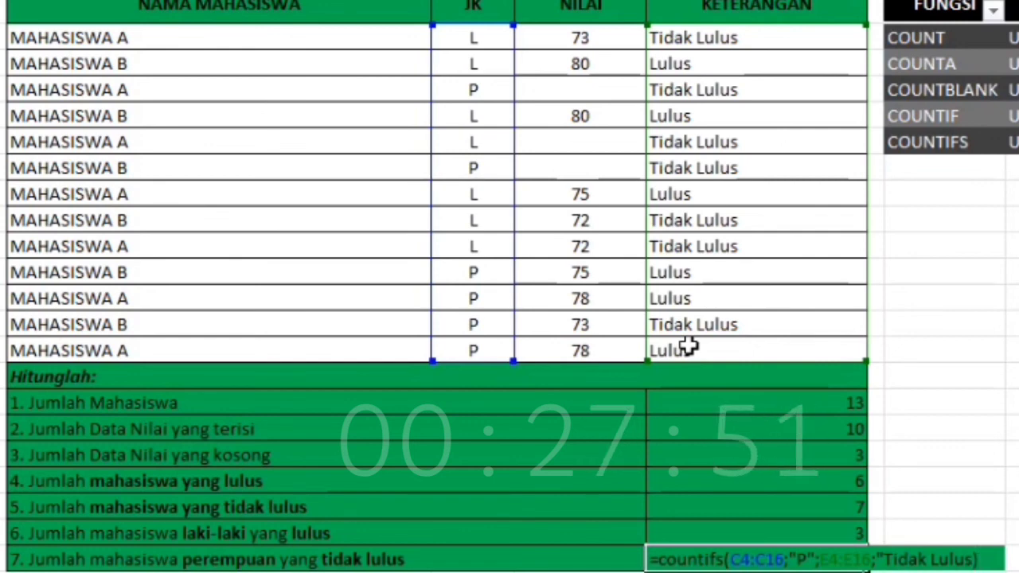
pyautogui.write('s')
pyautogui.write('"')
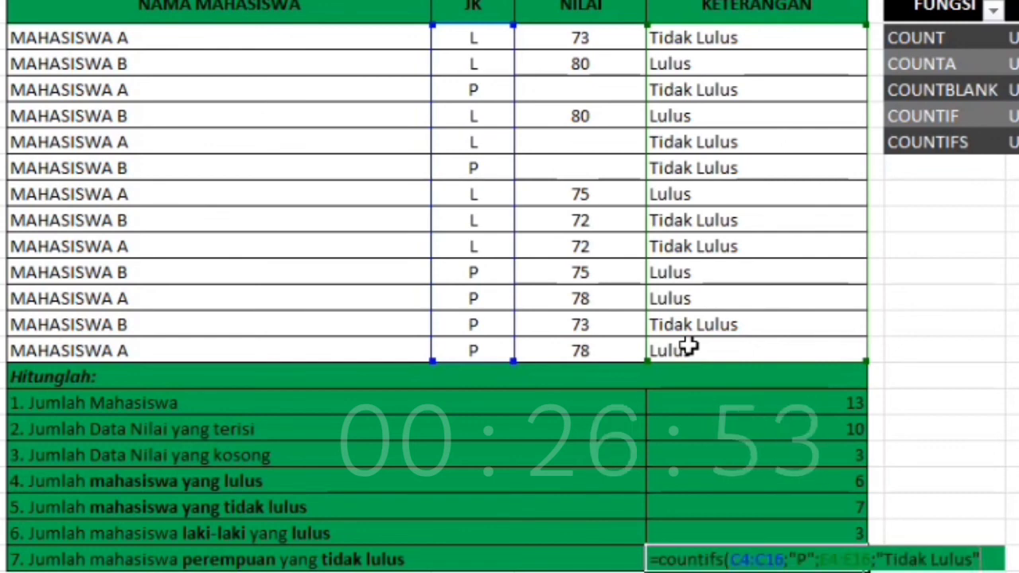
pyautogui.write(')')
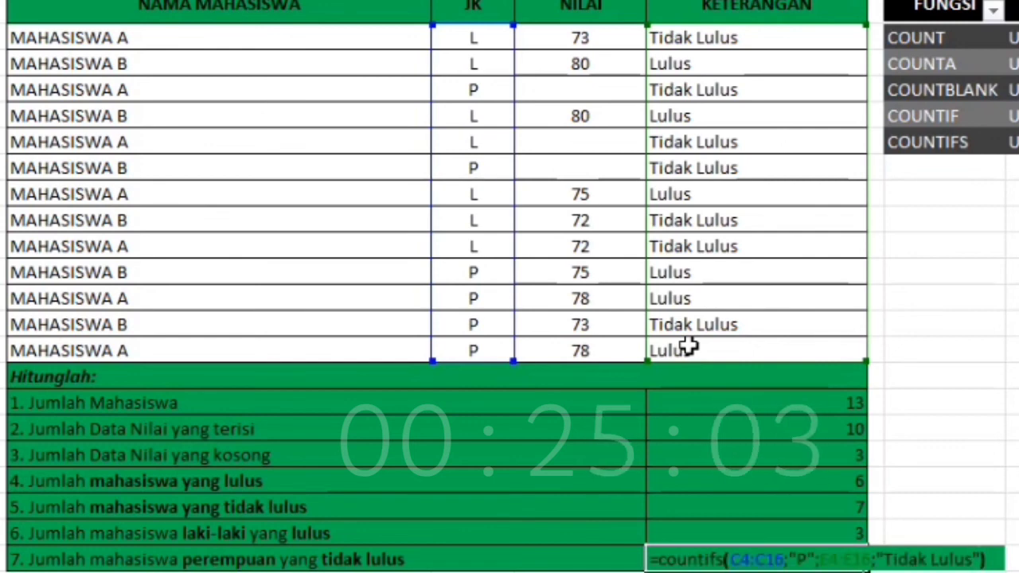
pyautogui.press('Return')
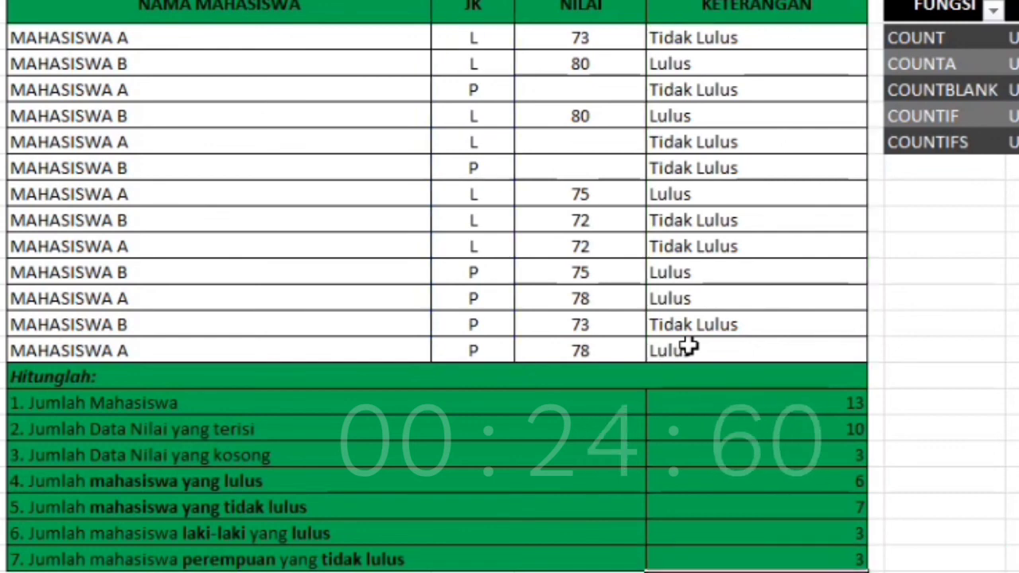
# - Check question 7's answer against the table rows with JK P and Keterangan Tidak Lulus
pyautogui.click(815, 557)
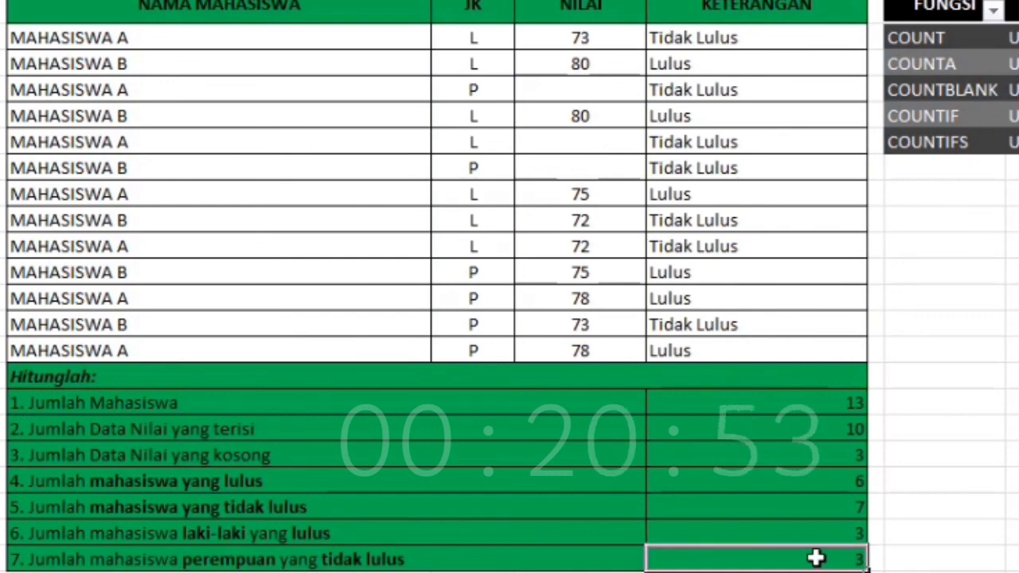
pyautogui.click(475, 90)
pyautogui.click(678, 90)
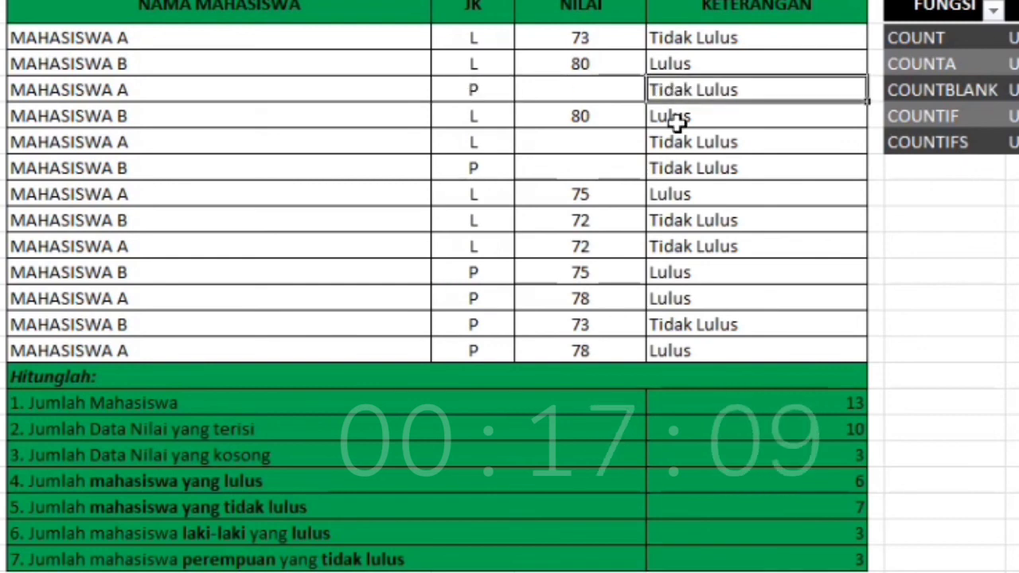
pyautogui.click(675, 168)
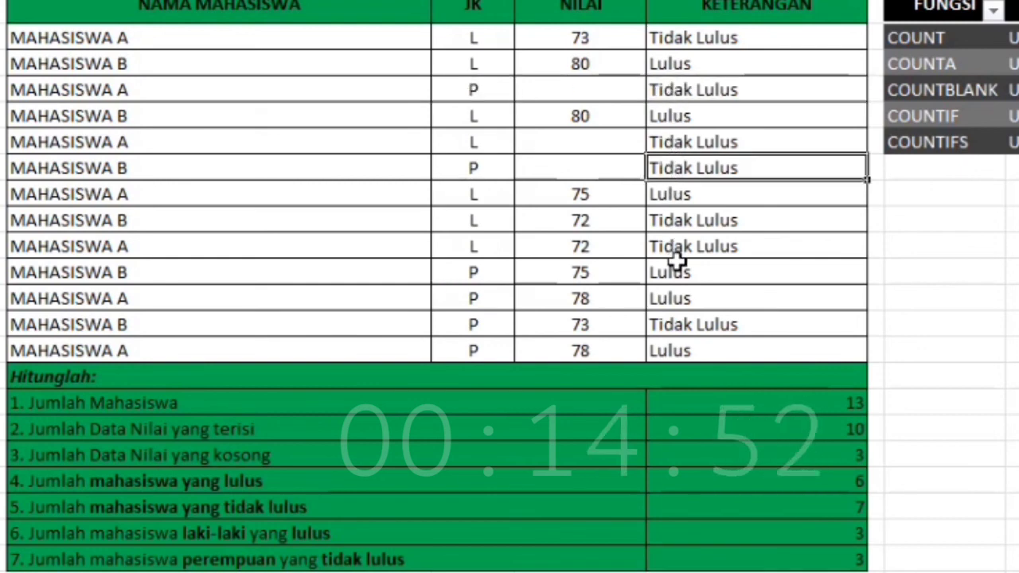
pyautogui.click(686, 326)
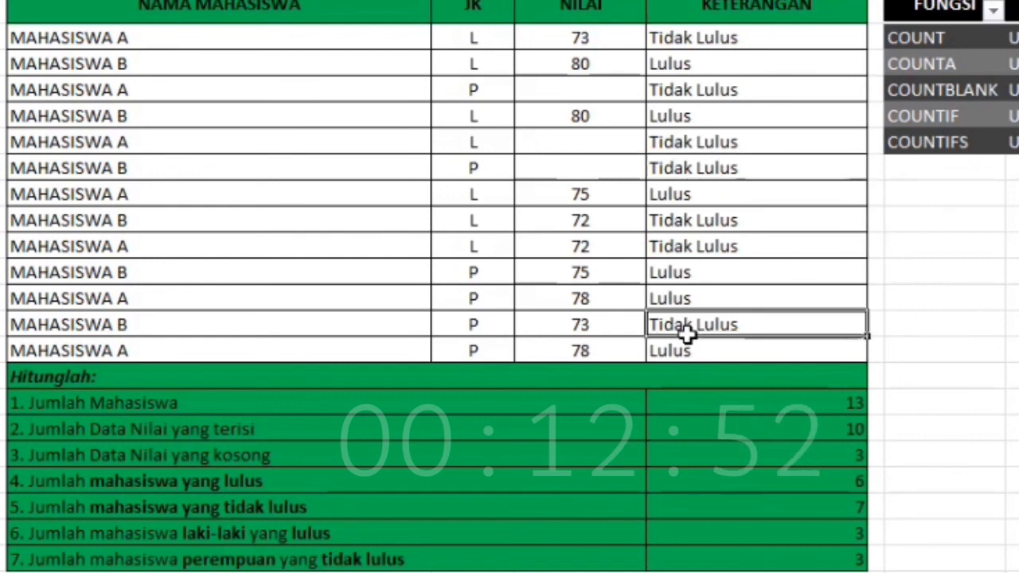